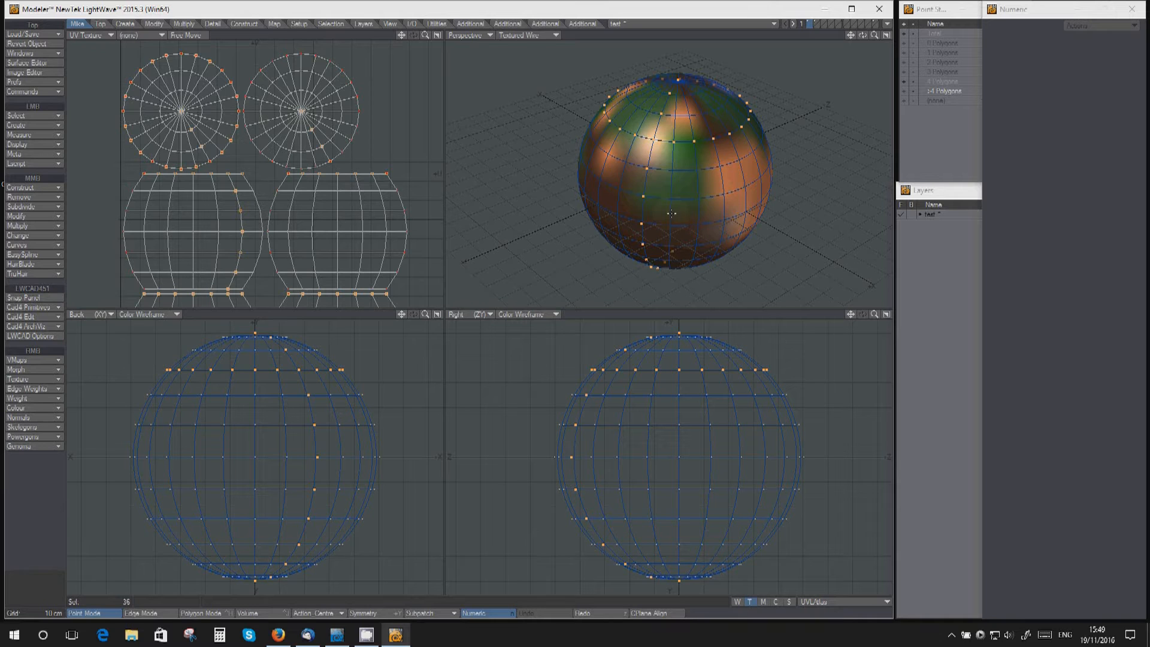
Select a row of seven neighbouring points around the sphere's upper part and apply QWrinkle with a 29% relative width
{"action": "left_click_drag", "start_coordinate": [698, 193], "coordinate": [679, 197], "text": "alt"}
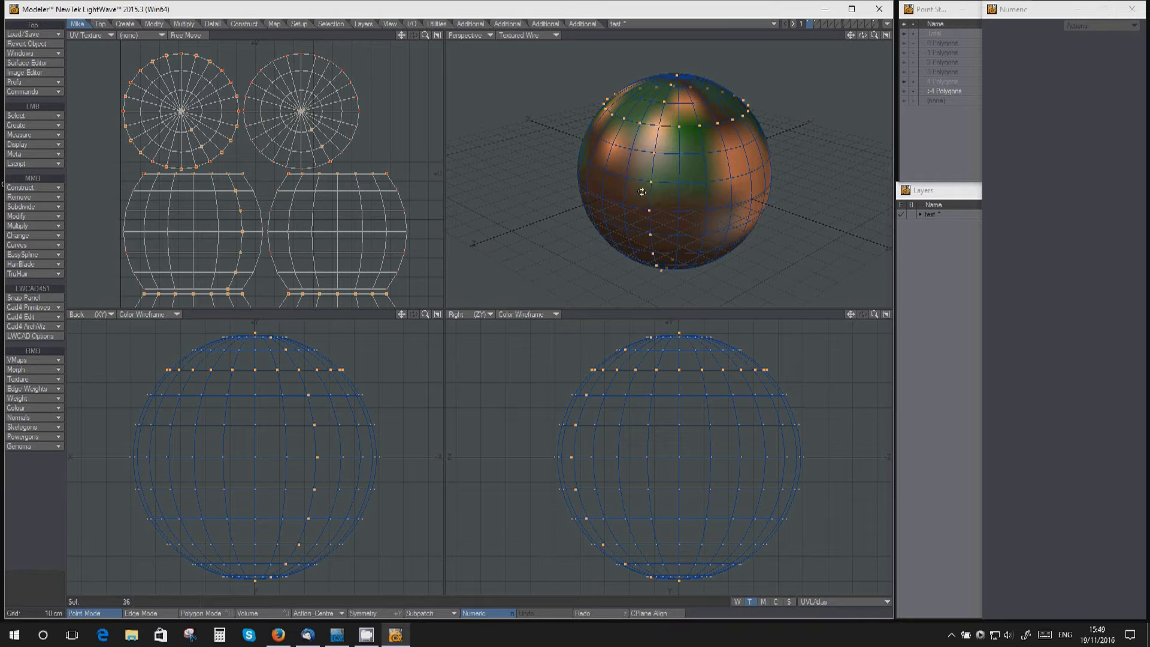
{"action": "left_click_drag", "start_coordinate": [641, 192], "coordinate": [703, 217], "text": "alt"}
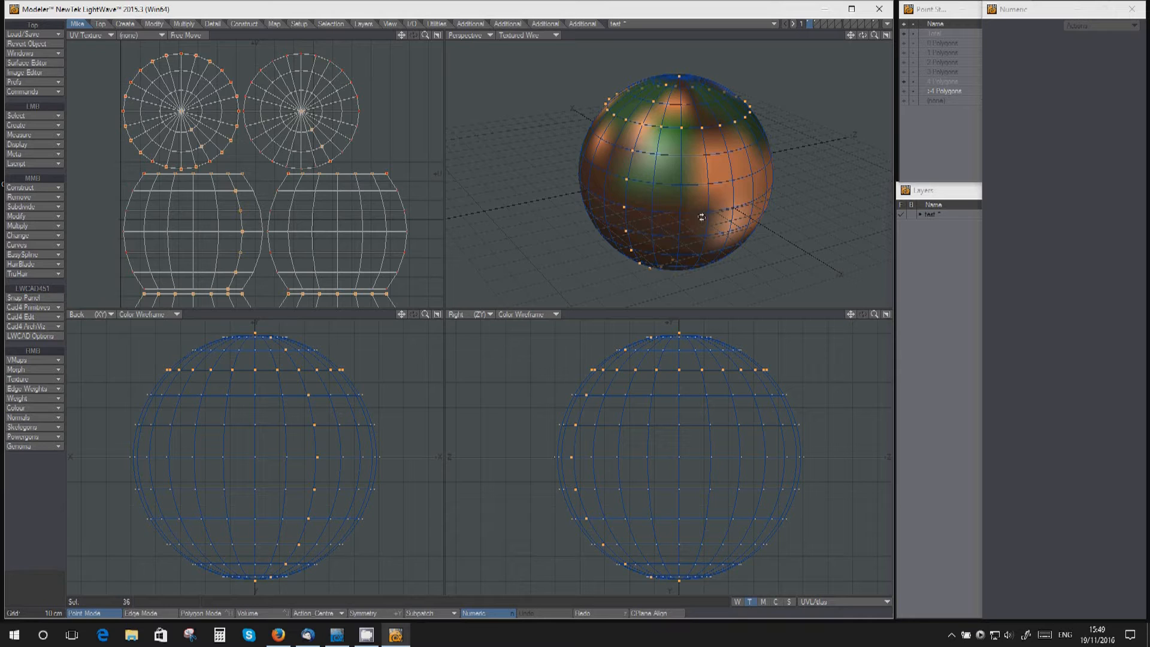
{"action": "left_click_drag", "start_coordinate": [680, 178], "coordinate": [665, 159], "text": "alt"}
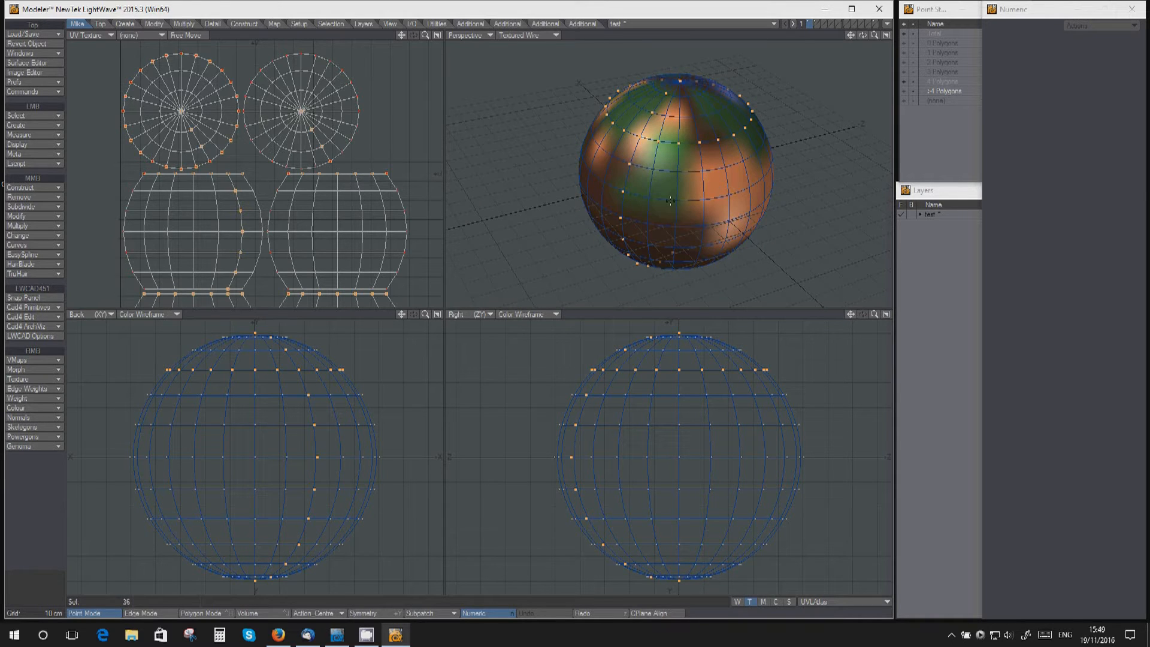
{"action": "key", "text": "/"}
{"action": "scroll", "coordinate": [646, 186], "scroll_direction": "up", "scroll_amount": 4}
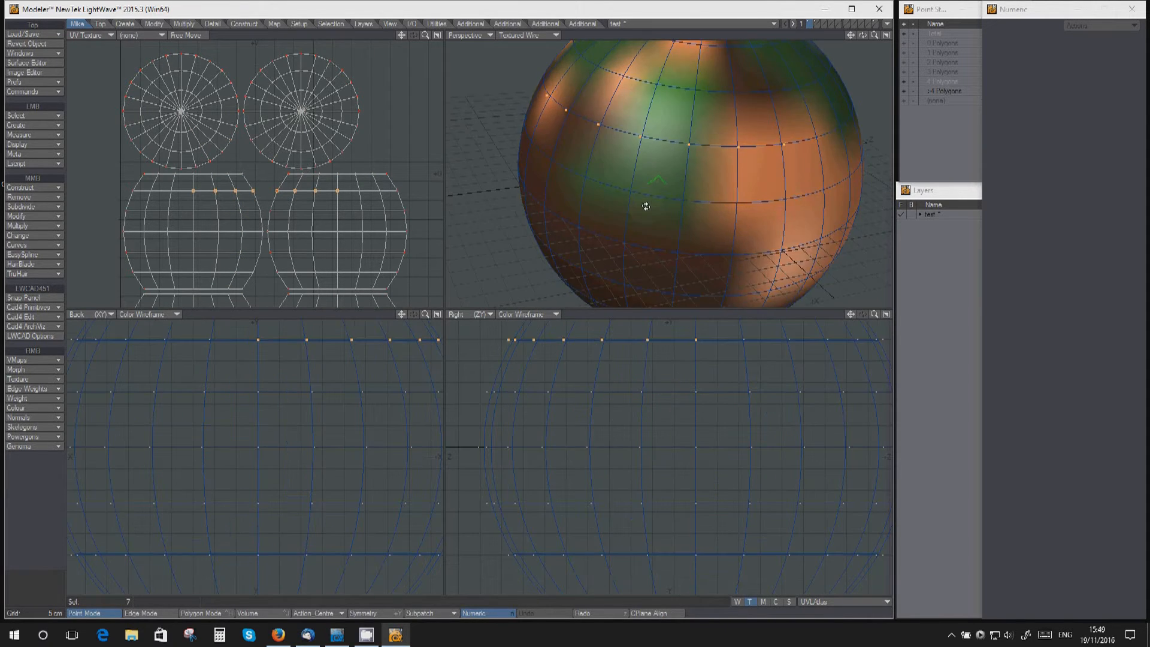
{"action": "scroll", "coordinate": [645, 206], "scroll_direction": "down", "scroll_amount": 2}
{"action": "key", "text": "q"}
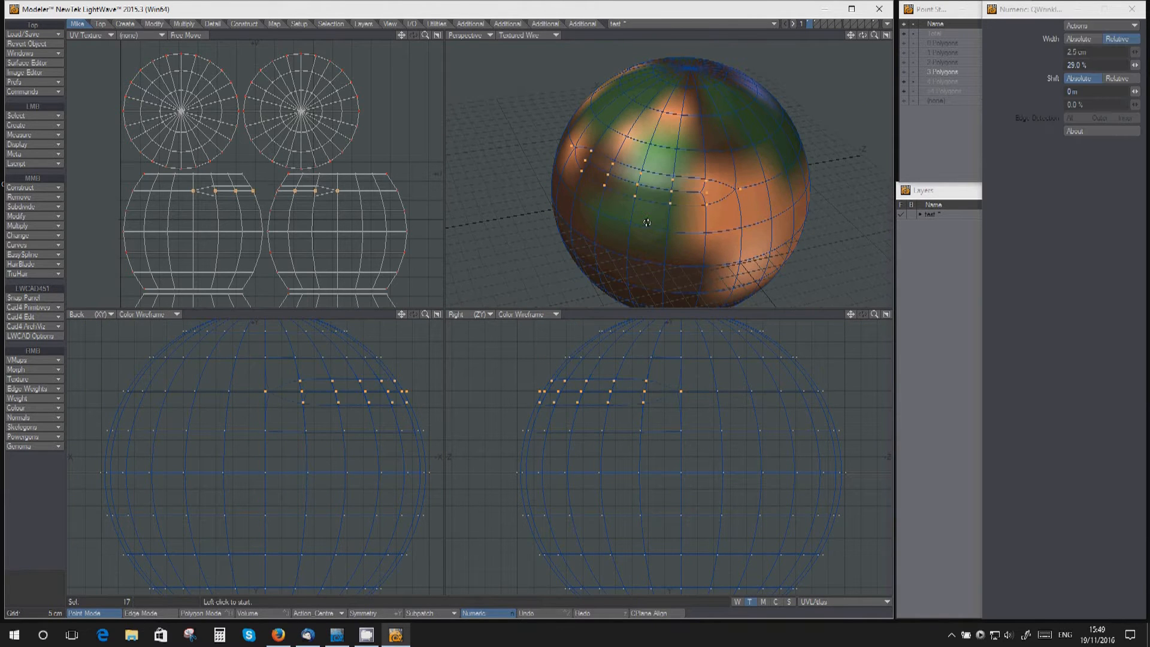
{"action": "scroll", "coordinate": [644, 216], "scroll_direction": "up", "scroll_amount": 4}
{"action": "left_click_drag", "start_coordinate": [640, 208], "coordinate": [646, 189], "text": "alt"}
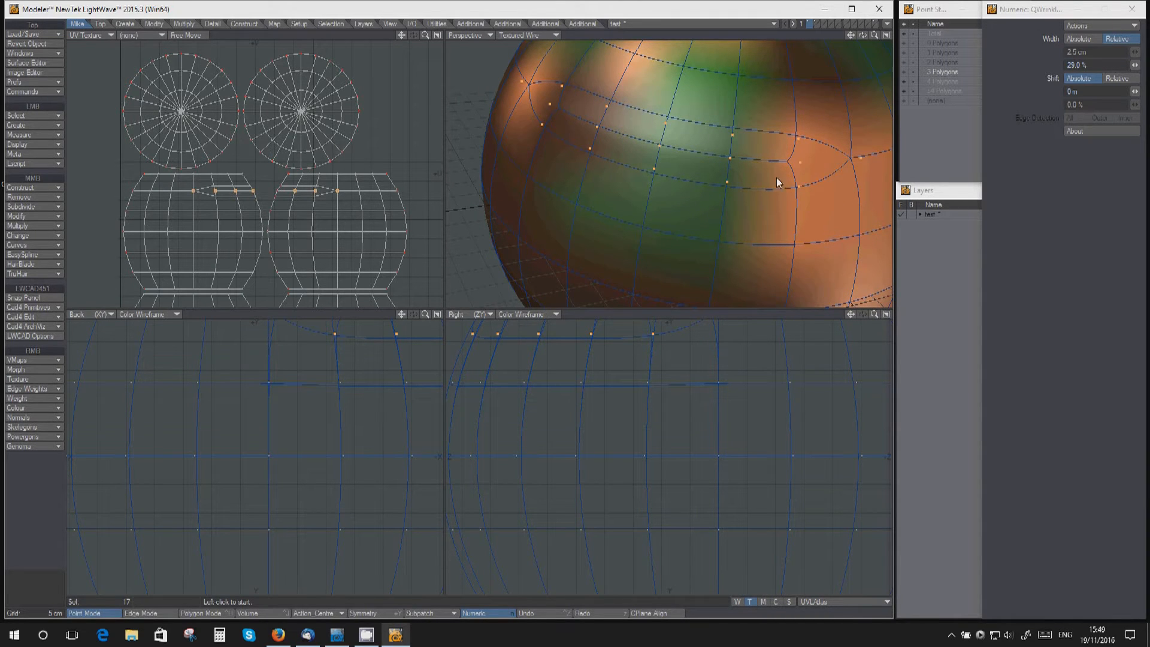
{"action": "left_click_drag", "start_coordinate": [813, 153], "coordinate": [706, 201], "text": "alt"}
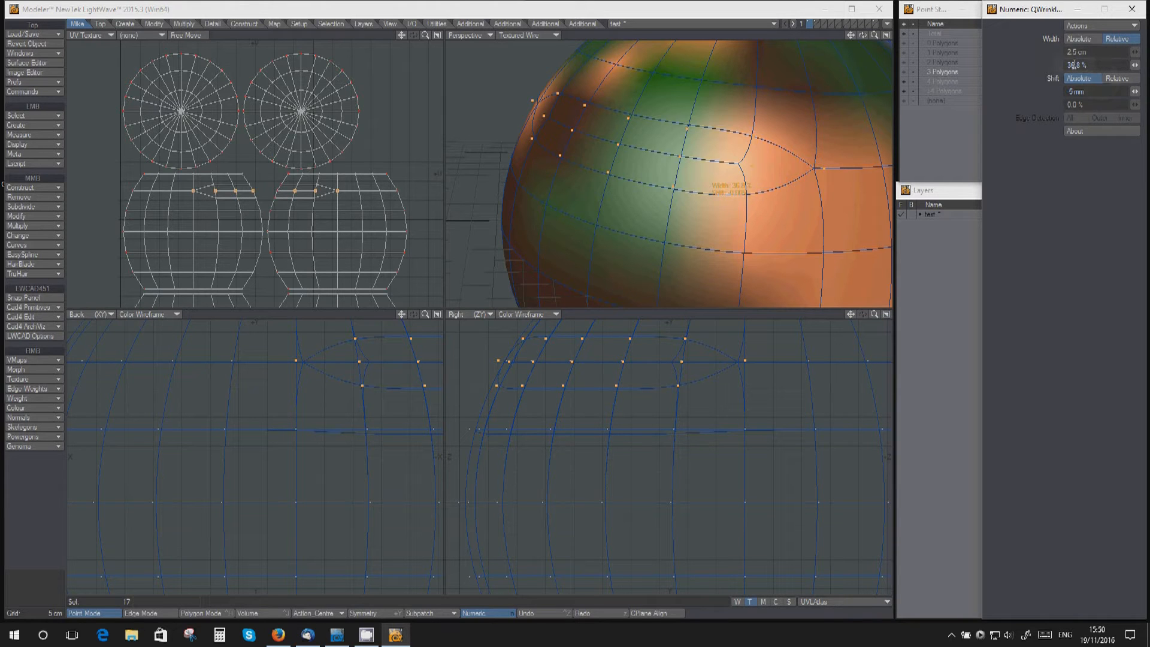
Vary the wrinkle's relative width and shift interactively, ending at a 23.8% width with zero shift
{"action": "left_click_drag", "start_coordinate": [683, 179], "coordinate": [551, 172]}
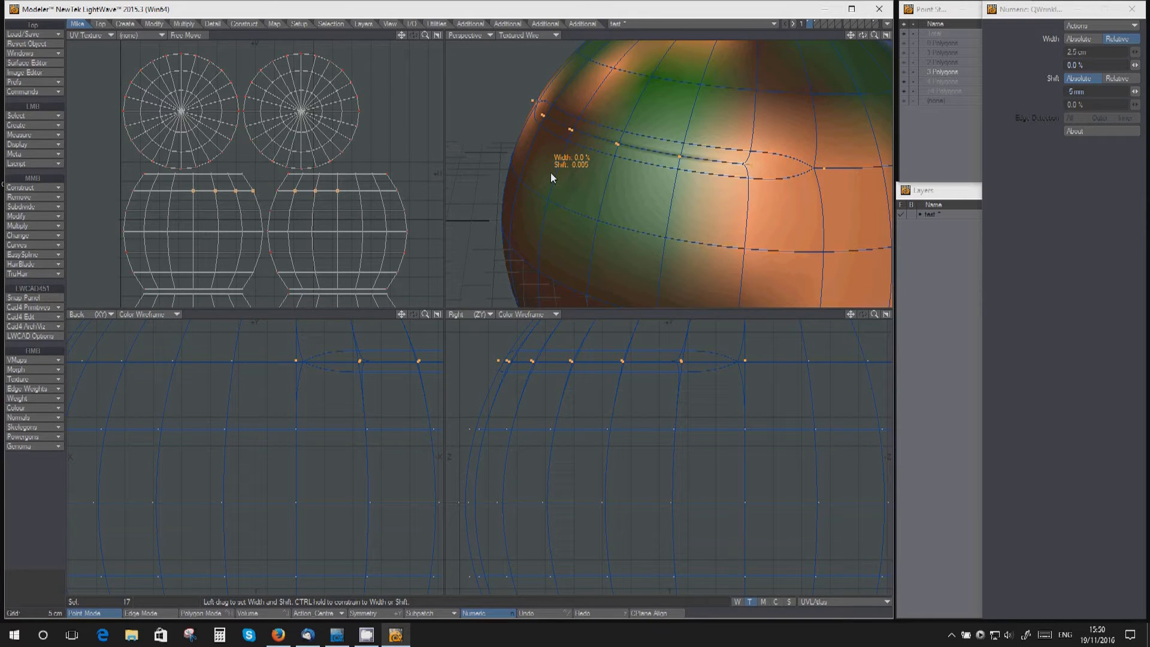
{"action": "mouse_move", "coordinate": [551, 173]}
{"action": "left_mouse_down"}
{"action": "mouse_move", "coordinate": [551, 159]}
{"action": "mouse_move", "coordinate": [554, 169]}
{"action": "left_mouse_up"}
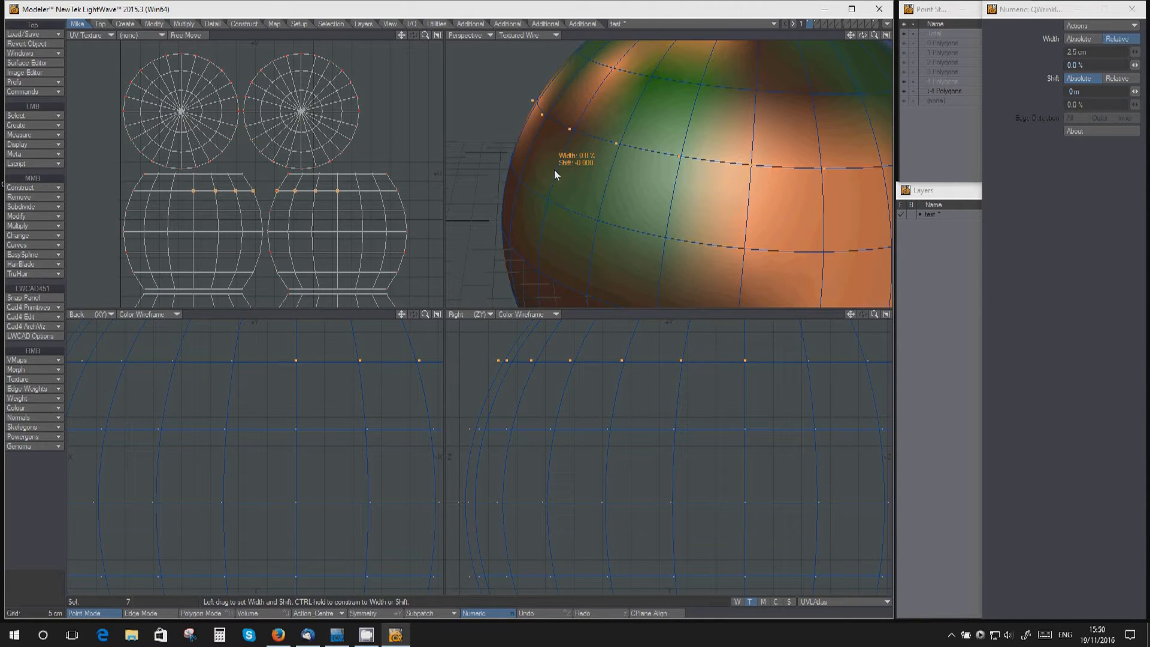
{"action": "left_click_drag", "start_coordinate": [555, 169], "coordinate": [634, 175]}
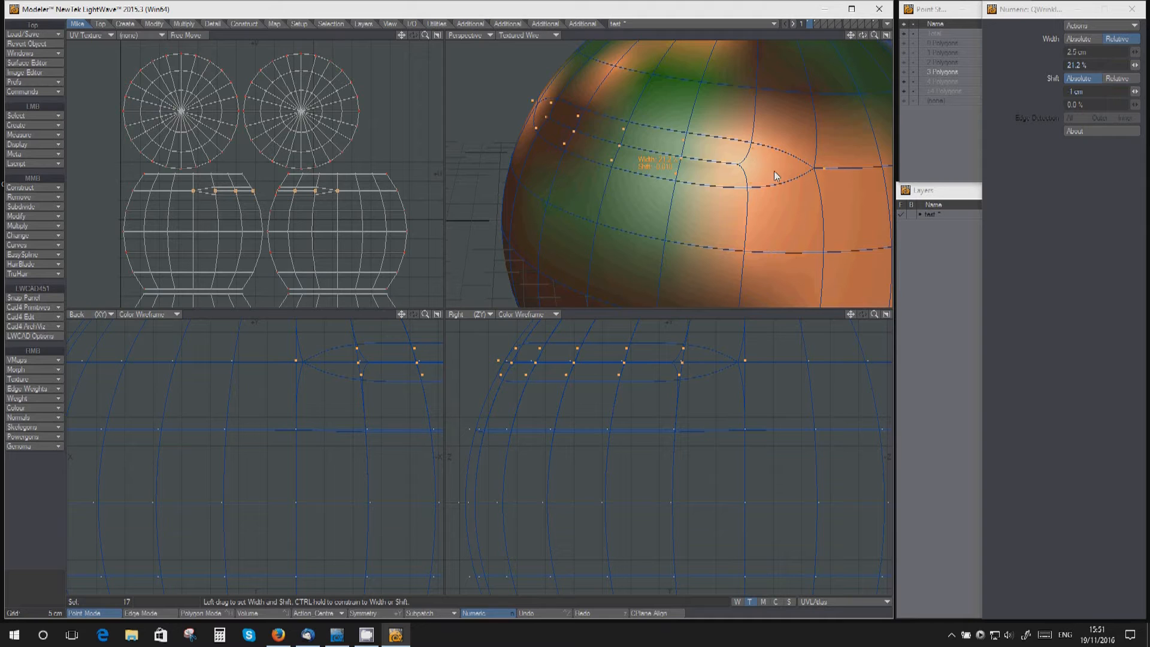
{"action": "mouse_move", "coordinate": [773, 174]}
{"action": "left_mouse_down"}
{"action": "mouse_move", "coordinate": [763, 103]}
{"action": "mouse_move", "coordinate": [781, 168]}
{"action": "left_mouse_up"}
Switch the wrinkle's width to Absolute, reduce it through 1 cm to zero, and undo the wrinkle
{"action": "left_click", "coordinate": [1078, 40]}
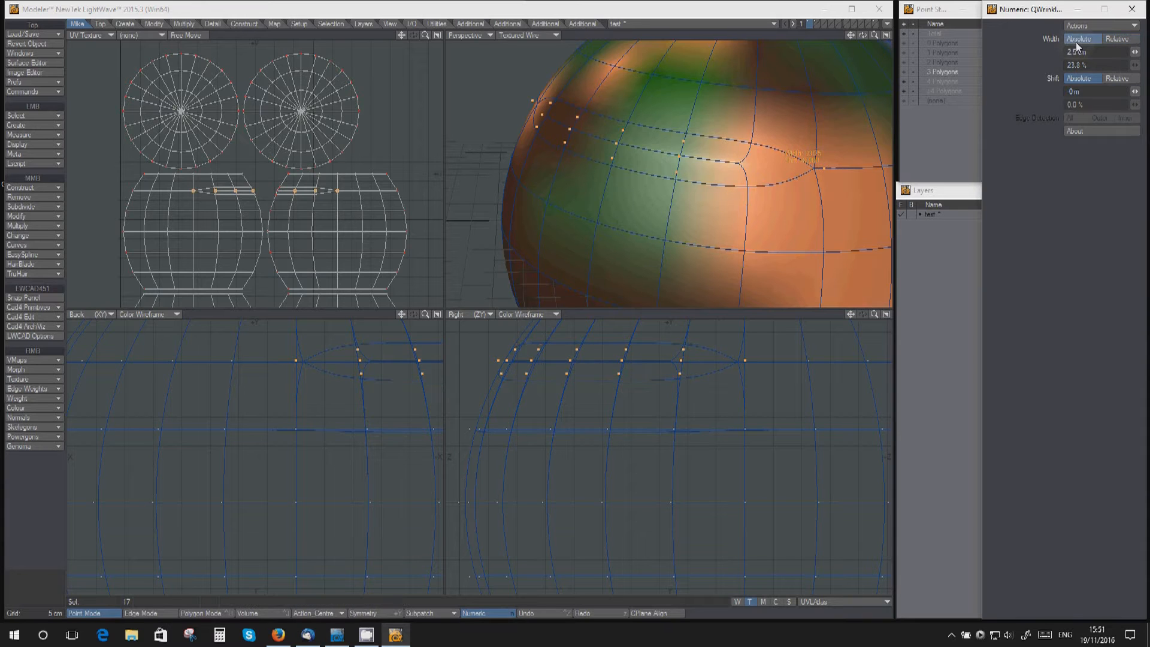
{"action": "mouse_move", "coordinate": [764, 178]}
{"action": "left_mouse_down"}
{"action": "mouse_move", "coordinate": [794, 177]}
{"action": "mouse_move", "coordinate": [755, 177]}
{"action": "left_mouse_up"}
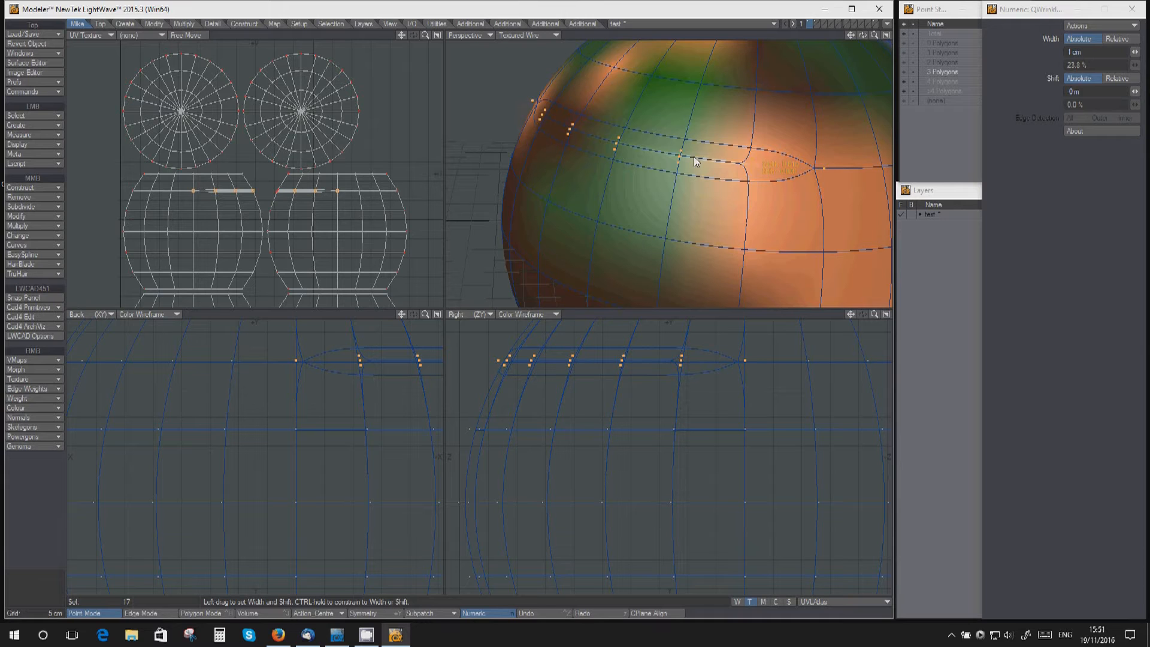
{"action": "left_click_drag", "start_coordinate": [801, 119], "coordinate": [698, 157], "text": "alt"}
{"action": "scroll", "coordinate": [730, 150], "scroll_direction": "down", "scroll_amount": 3}
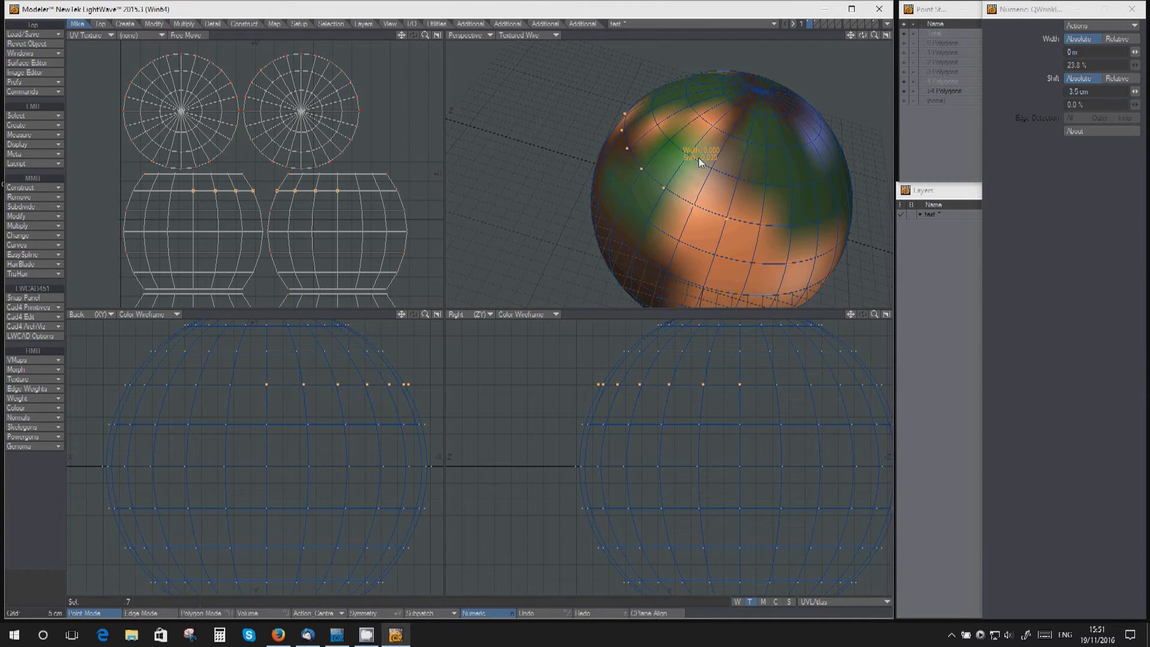
{"action": "key", "text": "ctrl+z"}
Select a line of eight points running down from the sphere's pole and apply QWrinkle with a 3.5 cm absolute width
{"action": "key", "text": "slash"}
{"action": "left_click_drag", "start_coordinate": [738, 113], "coordinate": [705, 154], "text": "alt"}
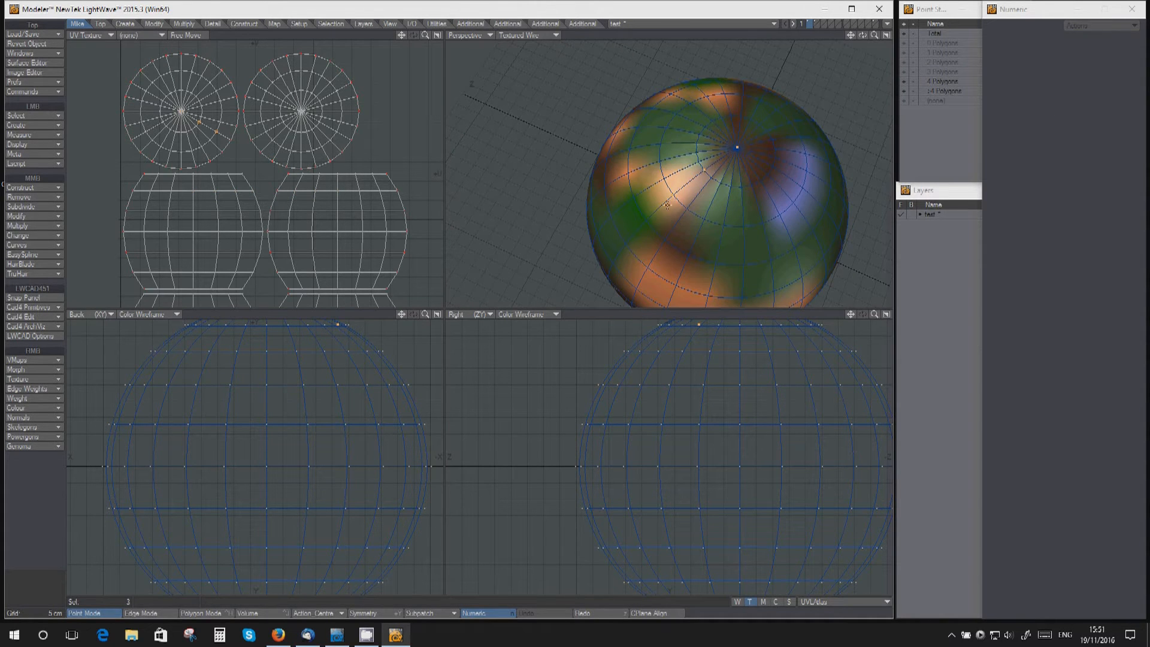
{"action": "left_click_drag", "start_coordinate": [622, 251], "coordinate": [742, 146], "text": "alt"}
{"action": "key", "text": "q"}
{"action": "scroll", "coordinate": [709, 186], "scroll_direction": "up", "scroll_amount": 3}
{"action": "scroll", "coordinate": [725, 167], "scroll_direction": "down", "scroll_amount": 1}
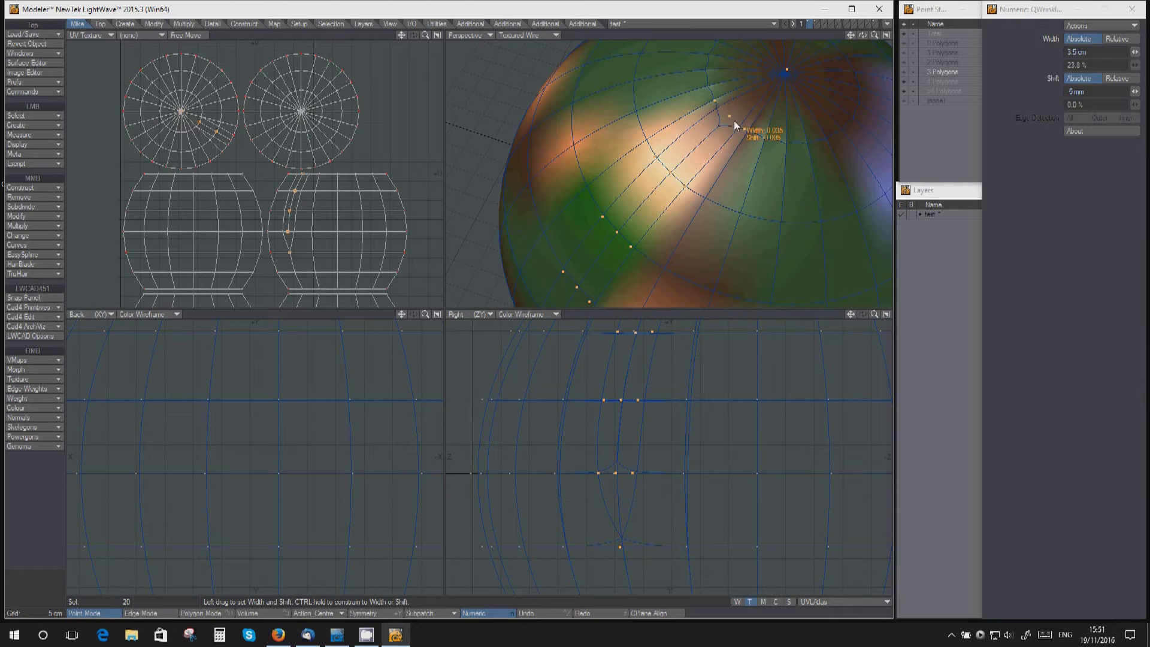
Switch the wrinkle's width to Relative and examine the edge spacing from the sphere's pole down to the wrinkle's end
{"action": "left_click_drag", "start_coordinate": [734, 123], "coordinate": [692, 135], "text": "alt"}
{"action": "left_click_drag", "start_coordinate": [640, 196], "coordinate": [637, 219], "text": "alt"}
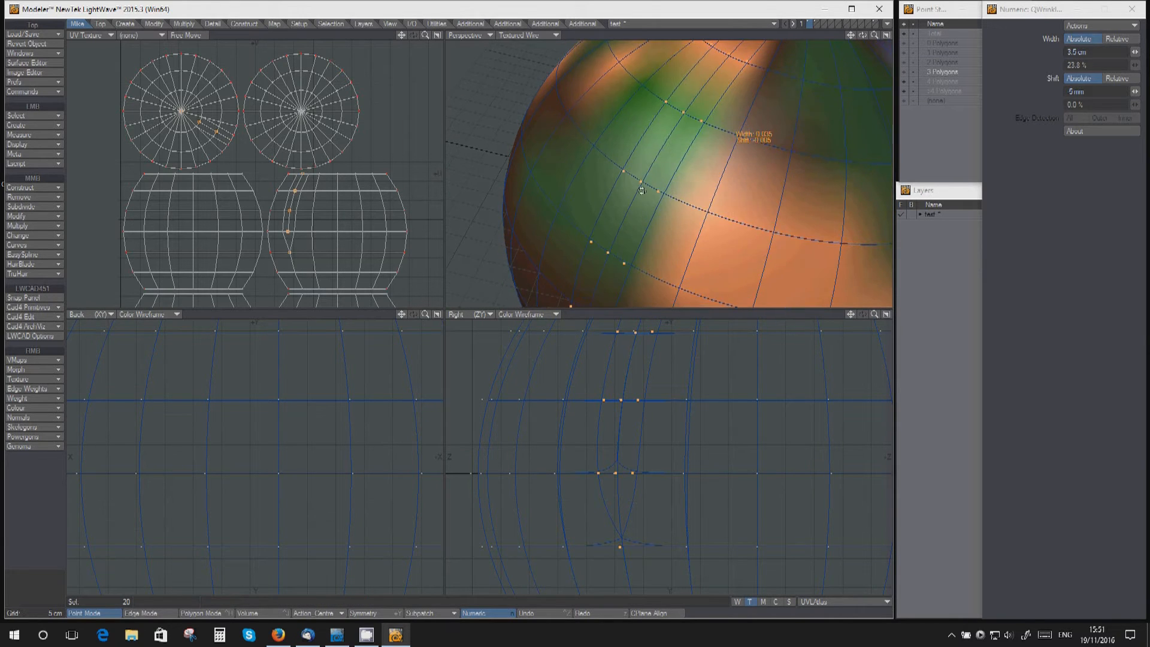
{"action": "key", "text": "a"}
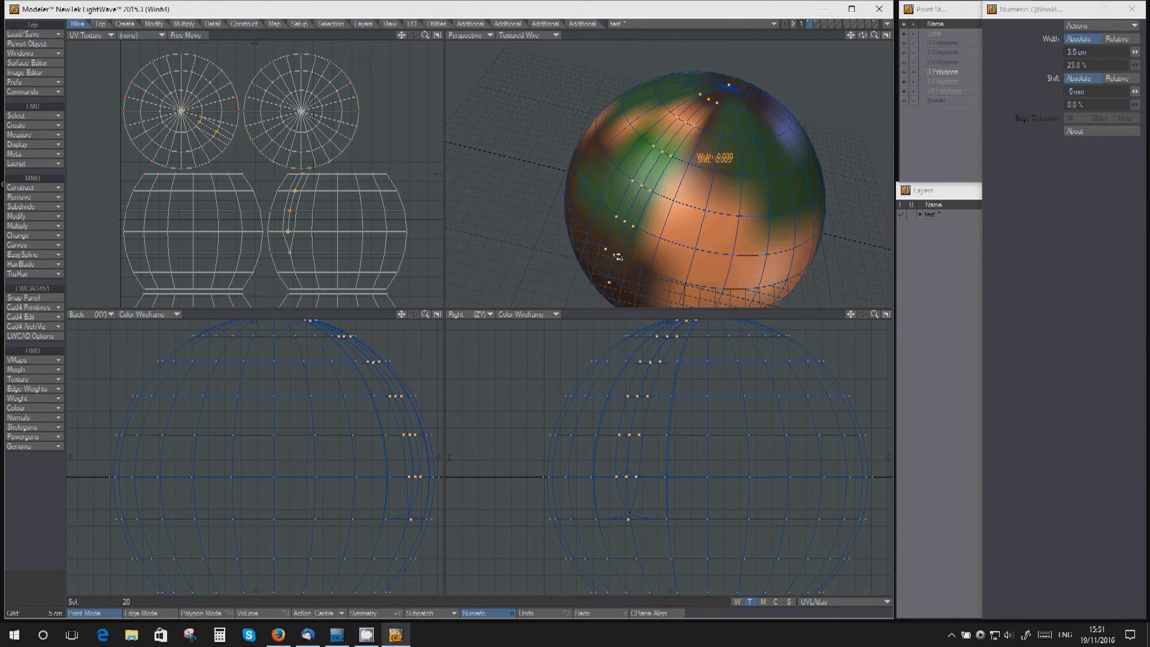
{"action": "left_click_drag", "start_coordinate": [660, 190], "coordinate": [652, 213], "text": "alt"}
{"action": "left_click", "coordinate": [1114, 41]}
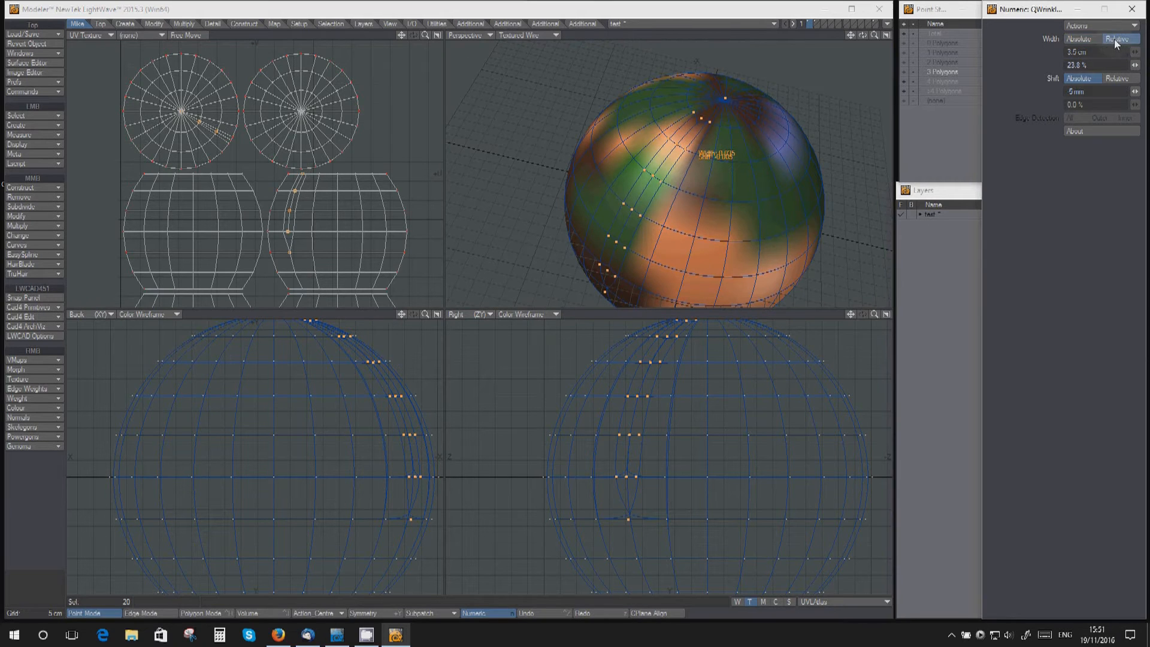
{"action": "left_click_drag", "start_coordinate": [752, 161], "coordinate": [746, 184], "text": "alt"}
{"action": "scroll", "coordinate": [746, 183], "scroll_direction": "up", "scroll_amount": 4}
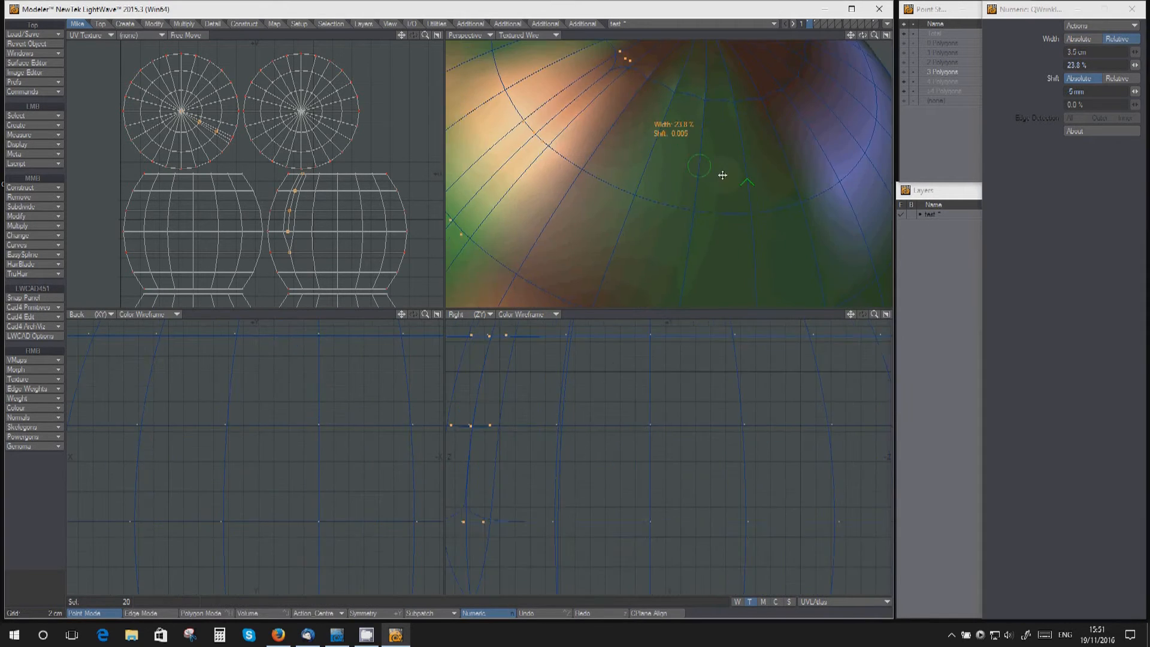
{"action": "scroll", "coordinate": [699, 166], "scroll_direction": "down", "scroll_amount": 4}
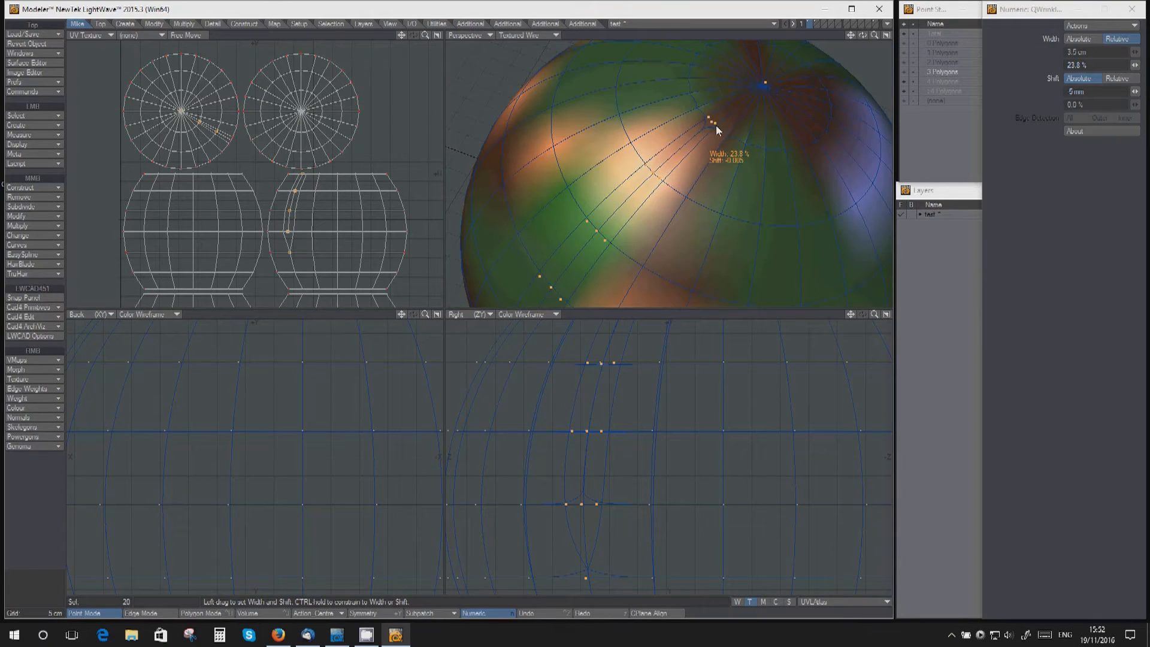
{"action": "left_click_drag", "start_coordinate": [589, 218], "coordinate": [597, 179], "text": "alt"}
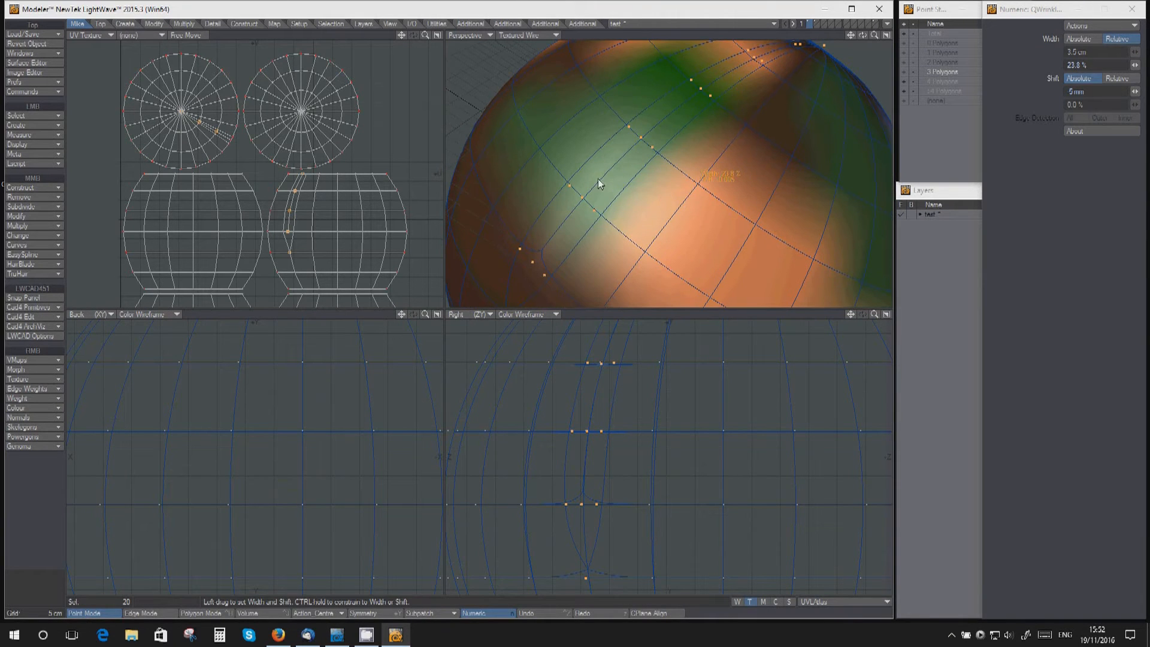
{"action": "left_click_drag", "start_coordinate": [566, 224], "coordinate": [718, 136], "text": "alt"}
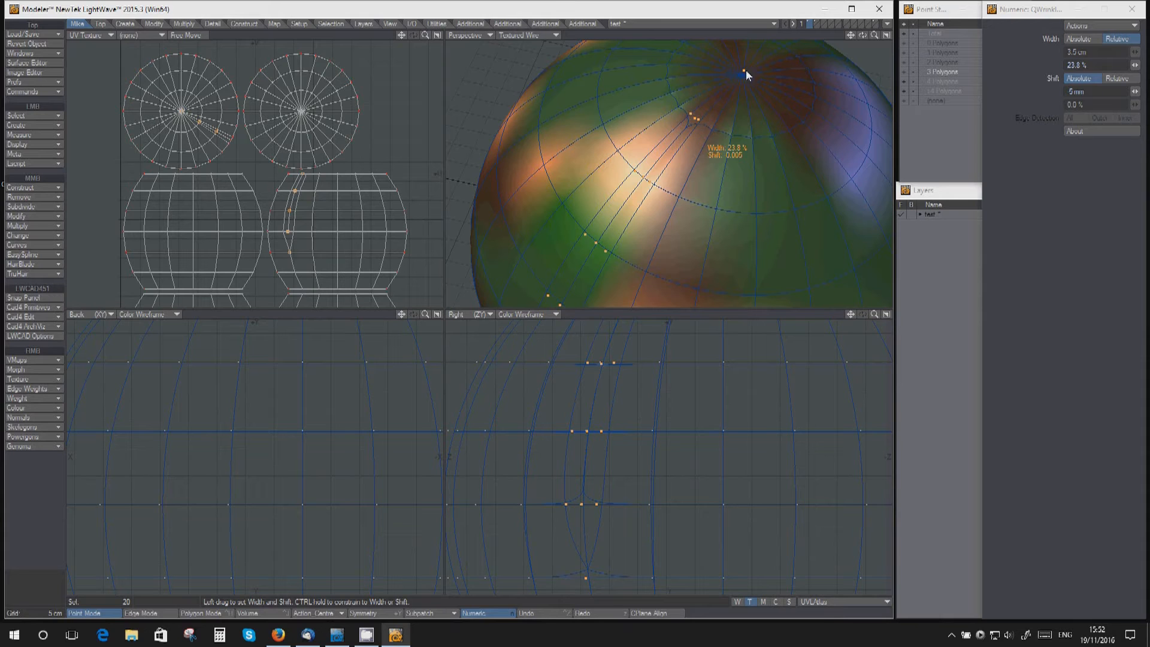
{"action": "mouse_move", "coordinate": [625, 199]}
{"action": "left_mouse_down", "text": "alt"}
{"action": "mouse_move", "coordinate": [572, 204]}
{"action": "mouse_move", "coordinate": [622, 216]}
{"action": "mouse_move", "coordinate": [629, 188]}
{"action": "left_mouse_up", "text": "alt"}
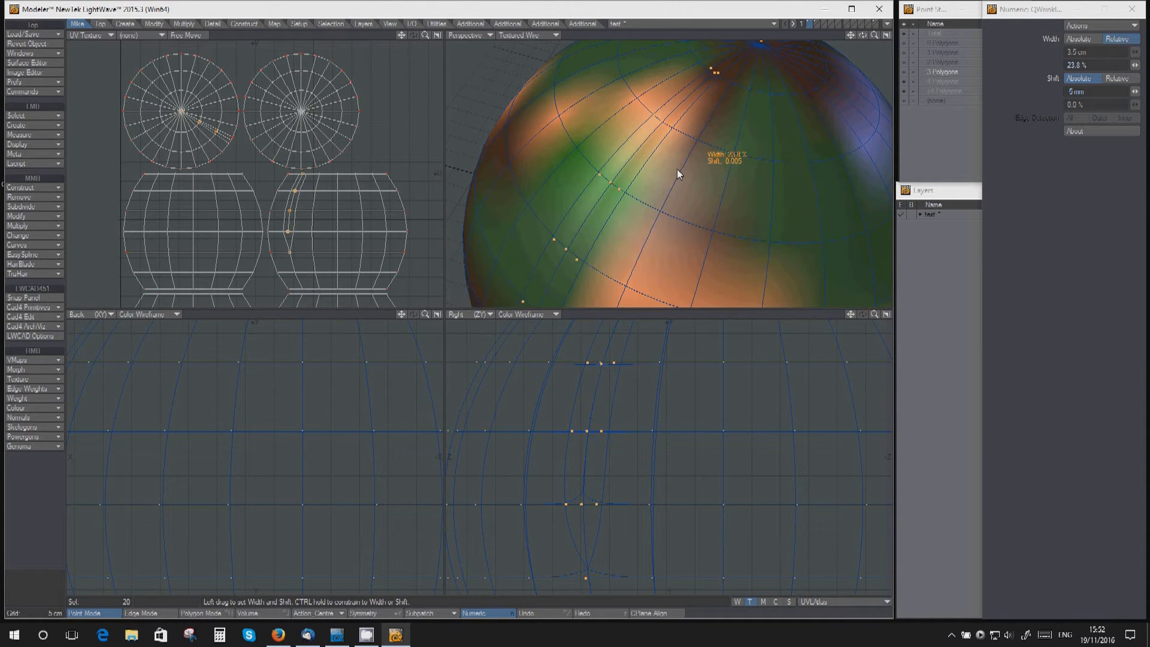
Switch the wrinkle's width back to Absolute, leave the tool and undo the wrinkle on the sphere
{"action": "left_click", "coordinate": [1069, 43]}
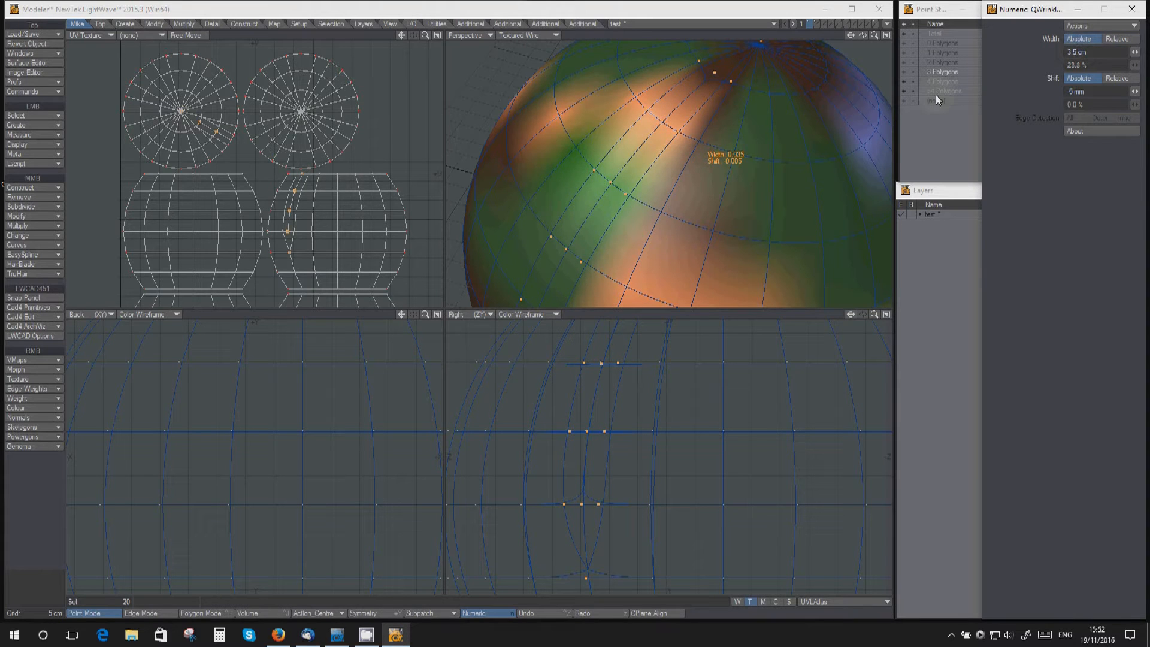
{"action": "left_click_drag", "start_coordinate": [706, 140], "coordinate": [688, 195], "text": "alt"}
{"action": "mouse_move", "coordinate": [689, 195]}
{"action": "left_mouse_down", "text": "ctrl+alt"}
{"action": "mouse_move", "coordinate": [664, 179]}
{"action": "mouse_move", "coordinate": [669, 145]}
{"action": "mouse_move", "coordinate": [713, 143]}
{"action": "mouse_move", "coordinate": [703, 187]}
{"action": "mouse_move", "coordinate": [690, 190]}
{"action": "left_mouse_up", "text": "ctrl+alt"}
{"action": "key", "text": "space"}
{"action": "key", "text": "ctrl+z"}
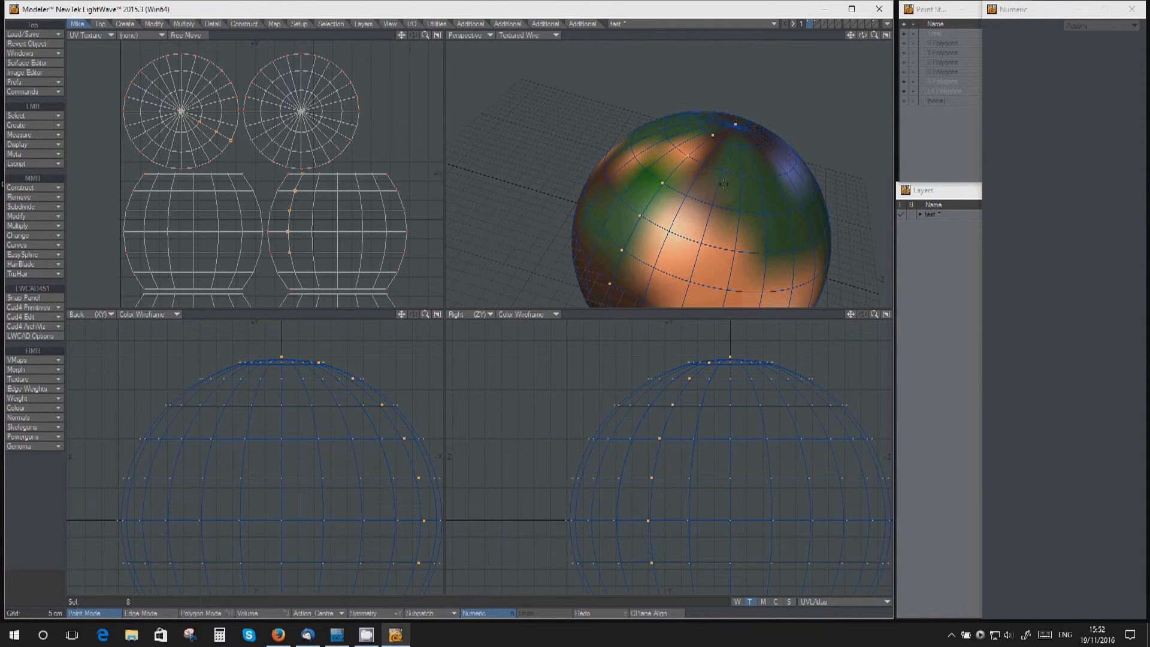
Show the layer with the subpatch cube and select the edge loop around its top in Edge Mode
{"action": "left_click", "coordinate": [815, 25]}
{"action": "key", "text": "space"}
{"action": "left_click_drag", "start_coordinate": [661, 186], "coordinate": [693, 143], "text": "alt"}
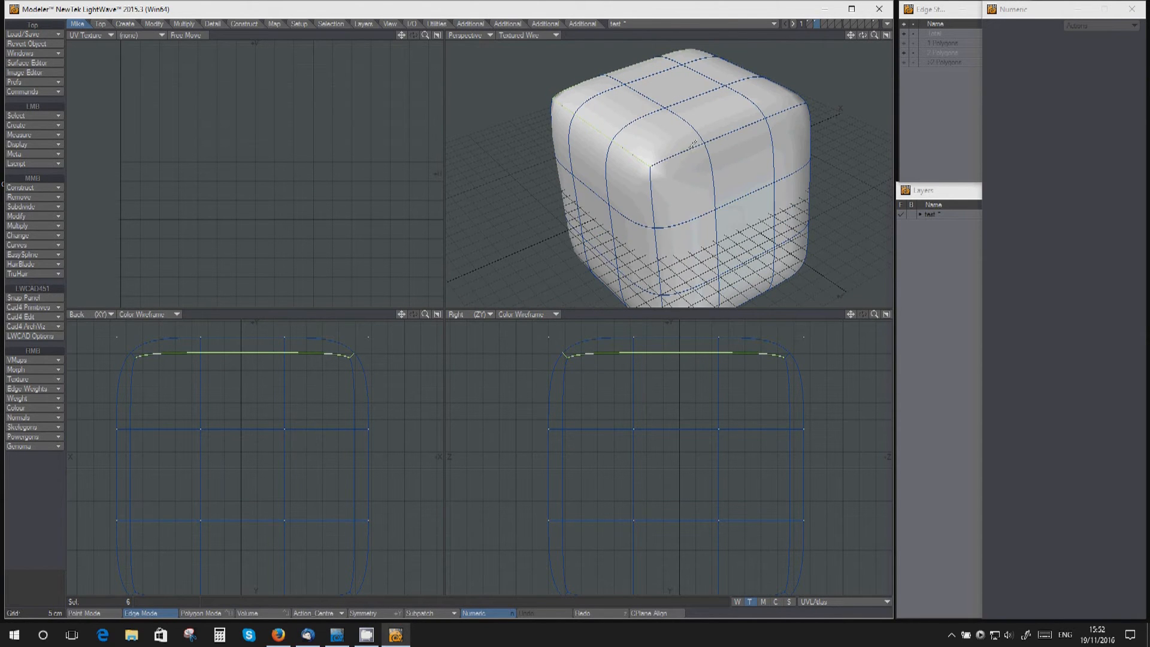
{"action": "mouse_move", "coordinate": [773, 97]}
{"action": "left_mouse_down"}
{"action": "mouse_move", "coordinate": [796, 110]}
{"action": "mouse_move", "coordinate": [706, 213]}
{"action": "mouse_move", "coordinate": [667, 176]}
{"action": "left_mouse_up"}
{"action": "left_click", "coordinate": [768, 122]}
{"action": "left_click_drag", "start_coordinate": [768, 122], "coordinate": [642, 199], "text": "alt"}
Apply QWrinkle to the cube's top edge loop with an absolute width of 3 cm and a shift of about 5 mm
{"action": "key", "text": "b"}
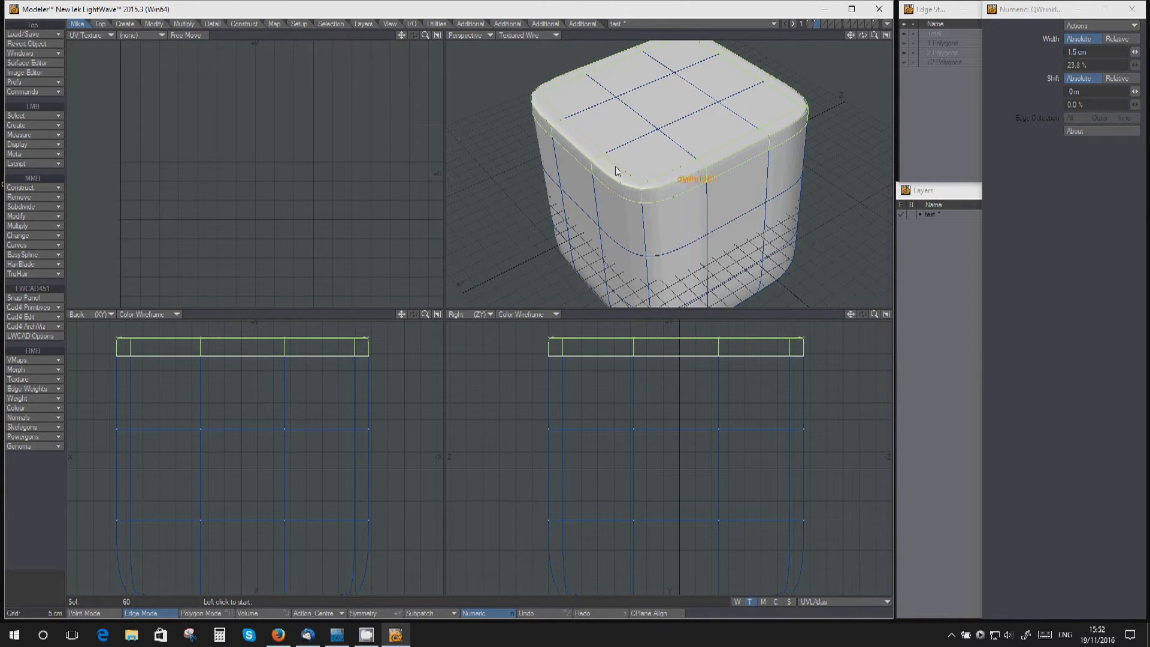
{"action": "left_click_drag", "start_coordinate": [627, 158], "coordinate": [563, 77]}
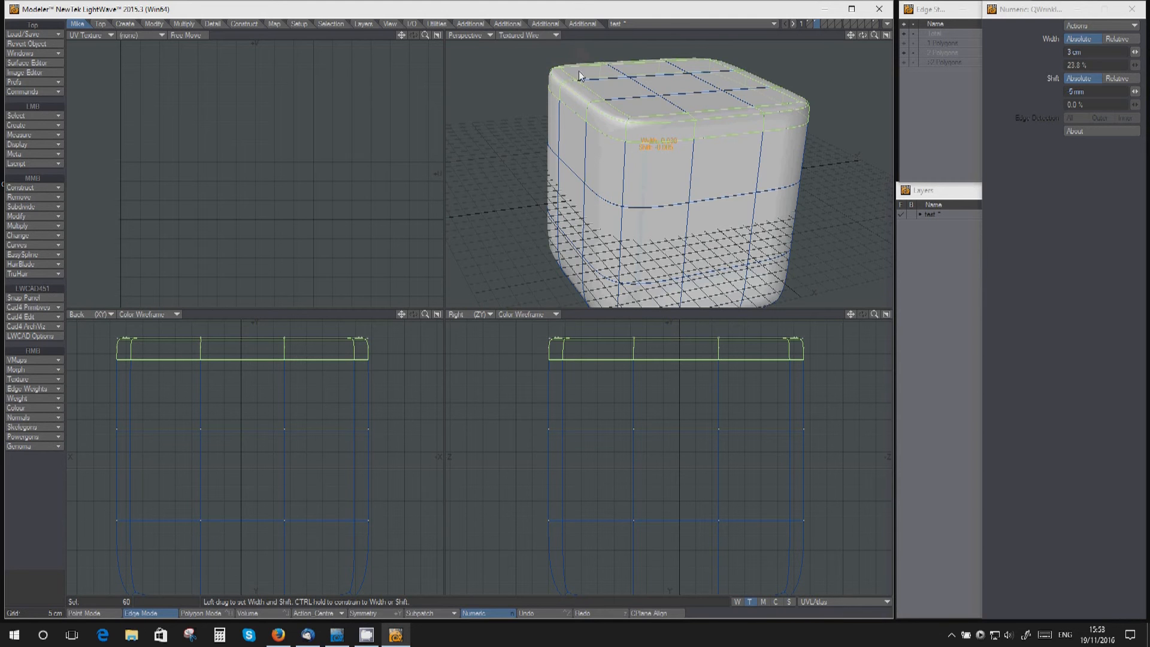
{"action": "left_click_drag", "start_coordinate": [752, 123], "coordinate": [627, 177], "text": "alt"}
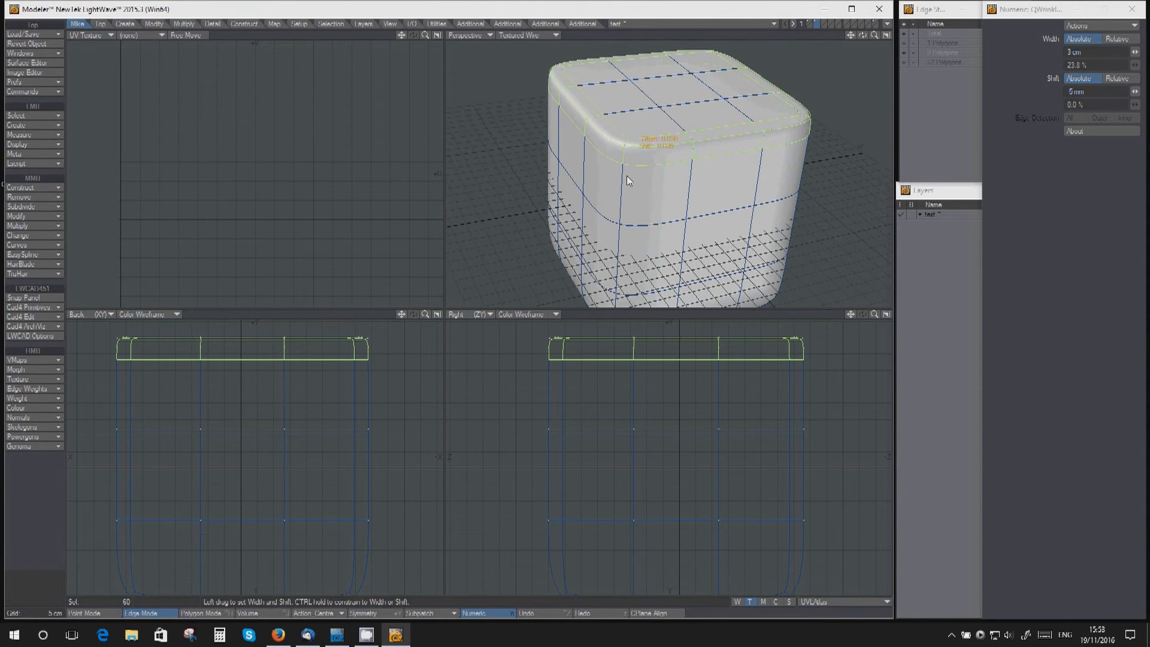
{"action": "key", "text": "space"}
Create a Y-axis disc centred on the origin in an empty layer, with radii 23.5 by 22 cm, from 0 to 31 cm high
{"action": "key", "text": "space"}
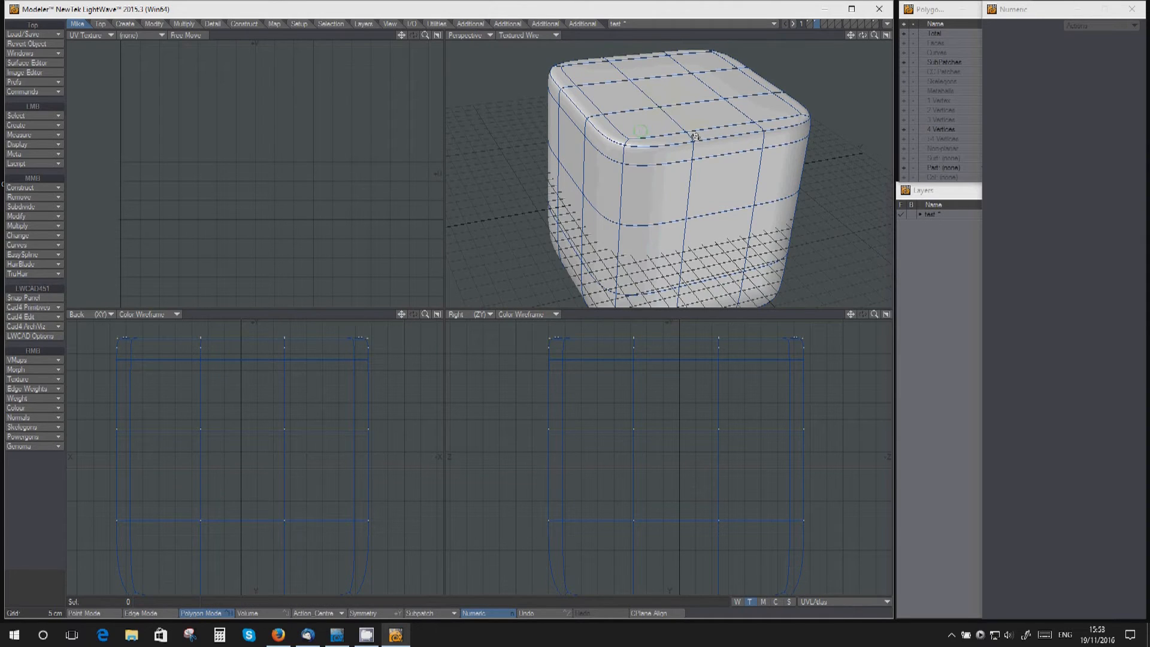
{"action": "left_click", "coordinate": [824, 24]}
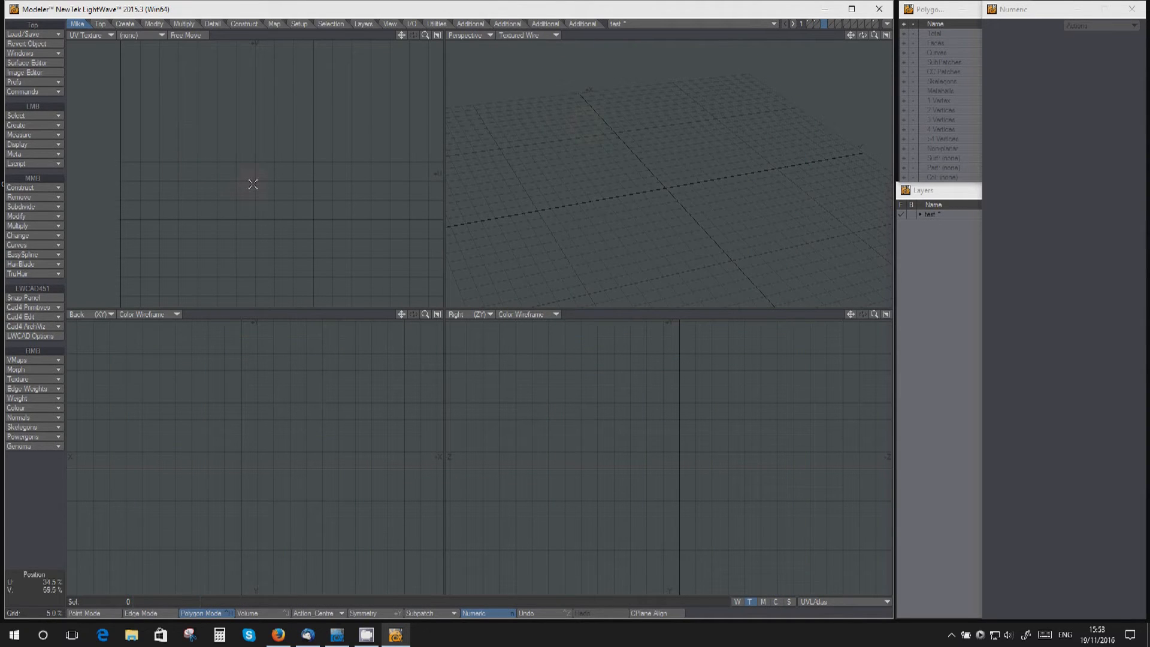
{"action": "left_click", "coordinate": [26, 123]}
{"action": "mouse_move", "coordinate": [26, 122]}
{"action": "left_click", "coordinate": [90, 141]}
{"action": "left_click_drag", "start_coordinate": [242, 162], "coordinate": [319, 234]}
{"action": "left_click_drag", "start_coordinate": [256, 366], "coordinate": [243, 382]}
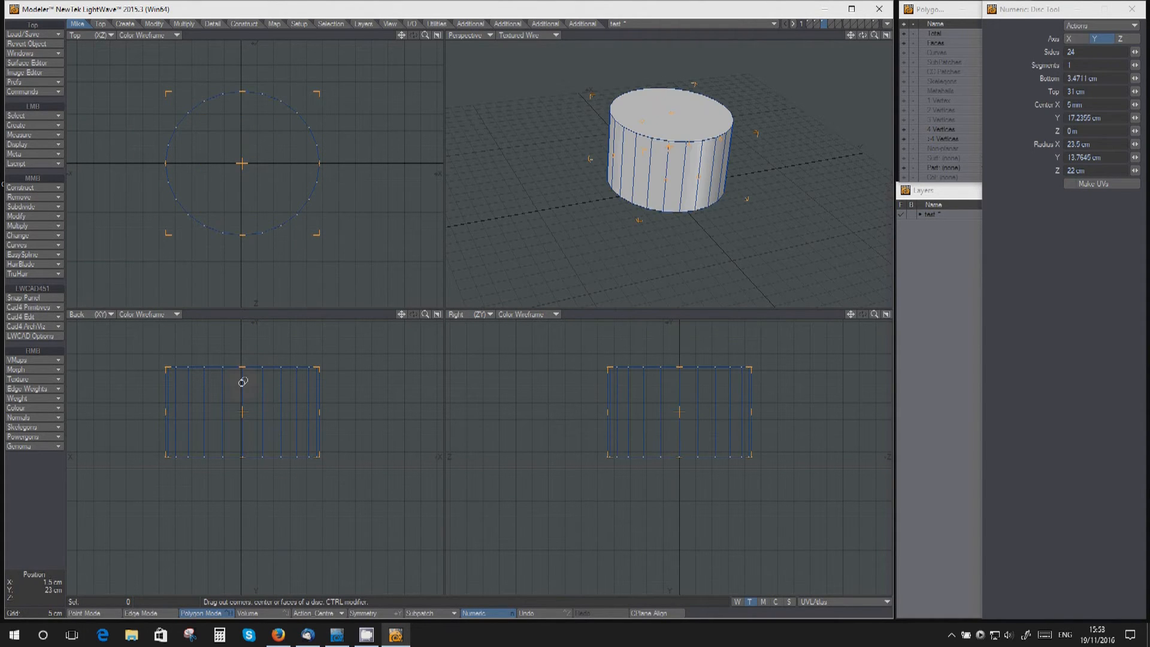
{"action": "left_click_drag", "start_coordinate": [248, 441], "coordinate": [239, 466]}
{"action": "left_click_drag", "start_coordinate": [239, 162], "coordinate": [241, 163]}
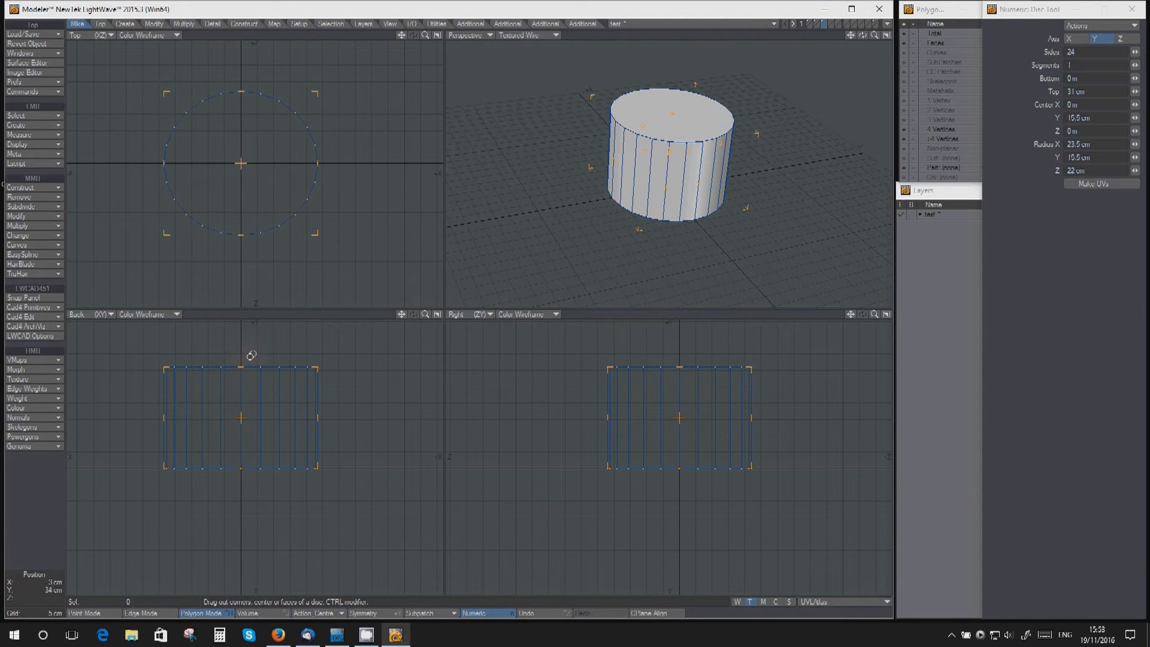
Reduce the disc to 12 sides and finish creating it
{"action": "left_click_drag", "start_coordinate": [249, 355], "coordinate": [258, 377], "text": "alt"}
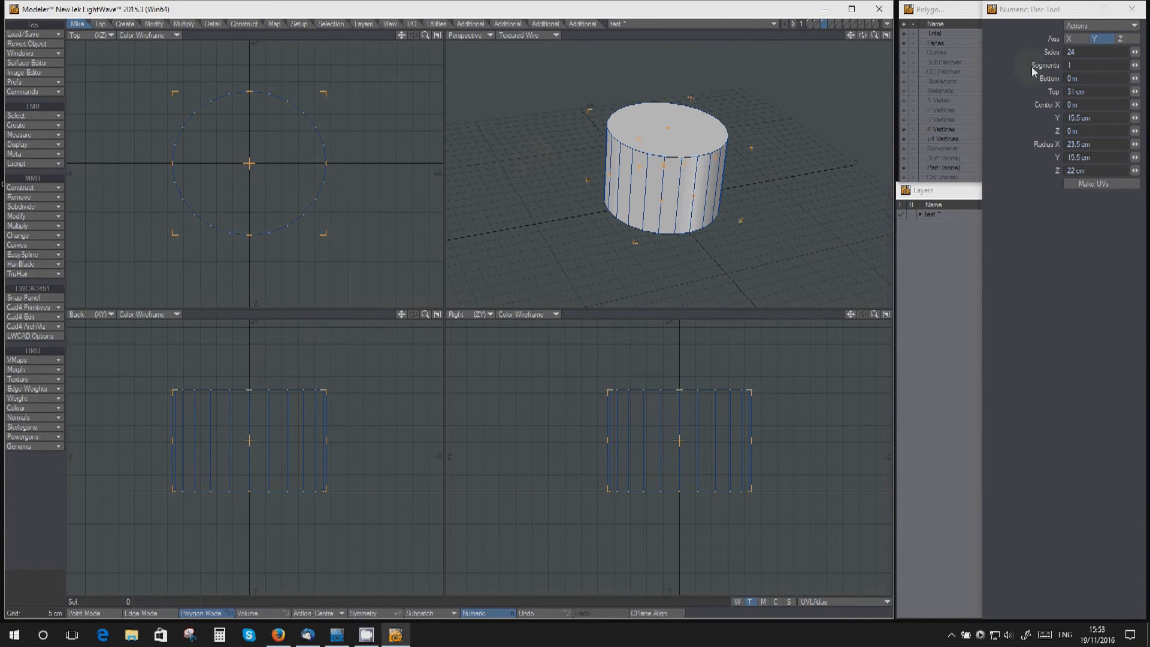
{"action": "scroll", "coordinate": [755, 123], "scroll_direction": "down", "scroll_amount": 2}
{"action": "left_click_drag", "start_coordinate": [1135, 53], "coordinate": [1118, 53]}
{"action": "key", "text": "space"}
Bevel the disc's top polygon into a shoulder and neck with a three-segment Bevel++ line guide, ending near shift 0.51 and inset 0.19
{"action": "left_click", "coordinate": [694, 136]}
{"action": "left_click", "coordinate": [694, 135]}
{"action": "left_click", "coordinate": [695, 135]}
{"action": "left_click_drag", "start_coordinate": [695, 135], "coordinate": [688, 170], "text": "alt+shift"}
{"action": "left_click_drag", "start_coordinate": [308, 419], "coordinate": [340, 421], "text": "alt+shift"}
{"action": "key", "text": "b"}
{"action": "right_click_drag", "start_coordinate": [363, 420], "coordinate": [362, 365], "text": "shift"}
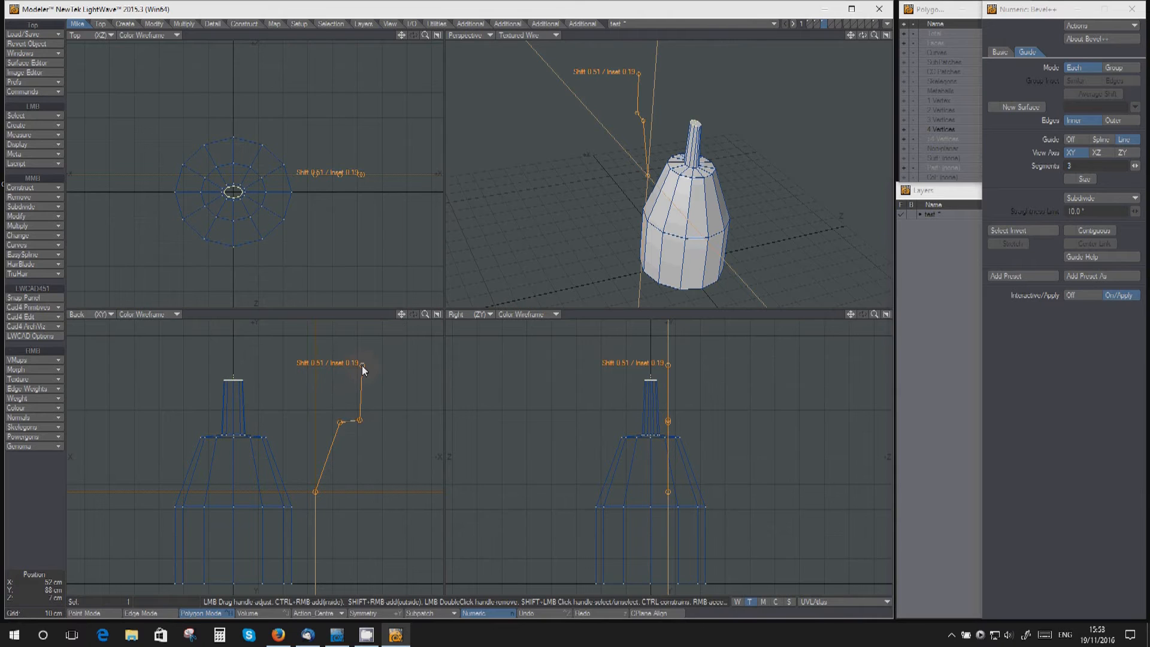
Widen and straighten the bottle neck by moving the guide's last two points, placing the end at shift 0.515 and inset 0.155
{"action": "left_click_drag", "start_coordinate": [362, 365], "coordinate": [358, 388], "text": "alt"}
{"action": "scroll", "coordinate": [354, 401], "scroll_direction": "up", "scroll_amount": 2}
{"action": "mouse_move", "coordinate": [333, 457]}
{"action": "left_mouse_down"}
{"action": "mouse_move", "coordinate": [319, 470]}
{"action": "mouse_move", "coordinate": [349, 460]}
{"action": "left_mouse_up"}
{"action": "left_click_drag", "start_coordinate": [360, 384], "coordinate": [349, 382]}
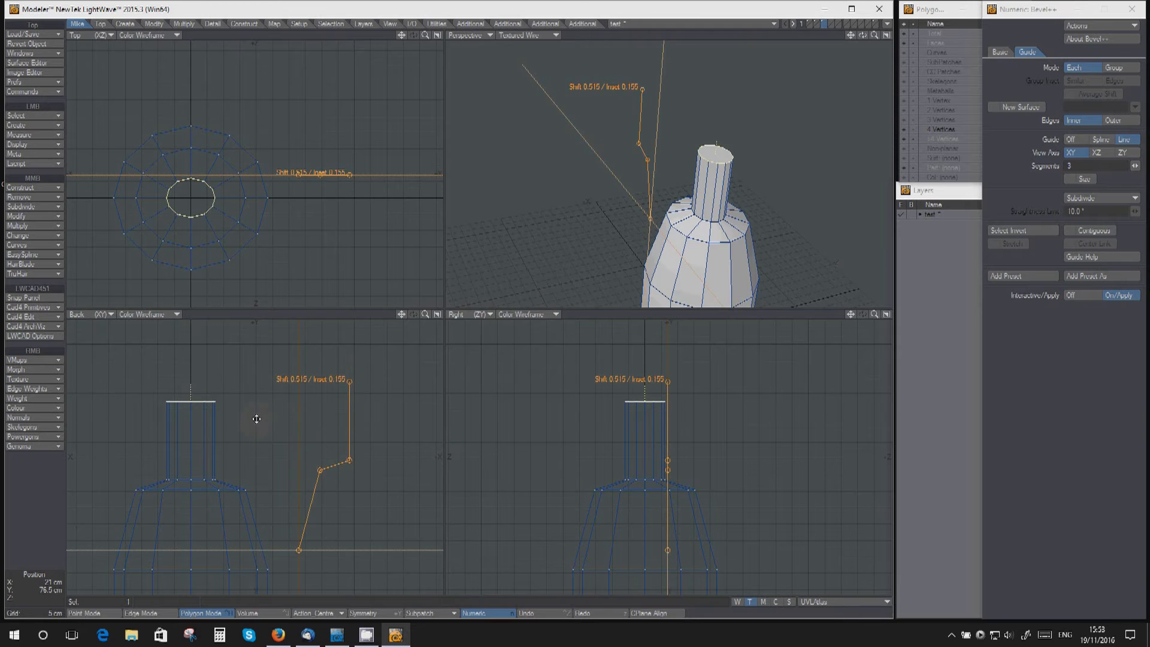
Fine-tune the guide point at the neck's base to shift 0.276 and inset 0.155, finish the bevel and clear the selection
{"action": "left_click_drag", "start_coordinate": [258, 416], "coordinate": [291, 386], "text": "alt"}
{"action": "scroll", "coordinate": [346, 414], "scroll_direction": "up", "scroll_amount": 2}
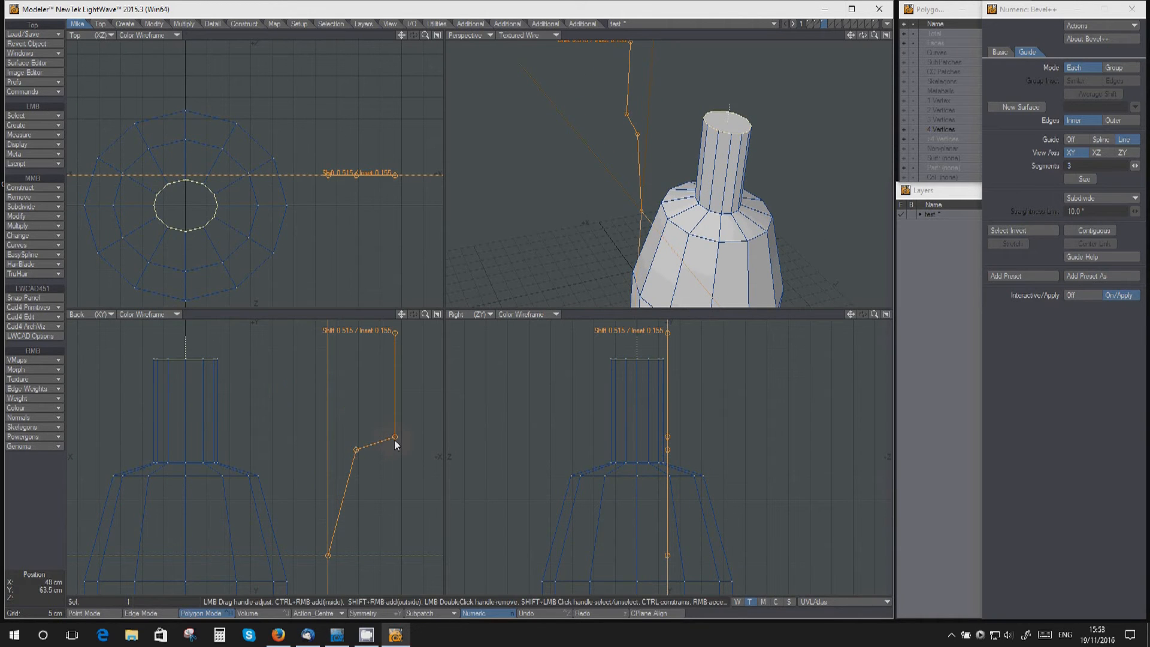
{"action": "scroll", "coordinate": [394, 436], "scroll_direction": "up", "scroll_amount": 4}
{"action": "left_click_drag", "start_coordinate": [393, 436], "coordinate": [338, 457], "text": "alt"}
{"action": "scroll", "coordinate": [342, 457], "scroll_direction": "up", "scroll_amount": 1}
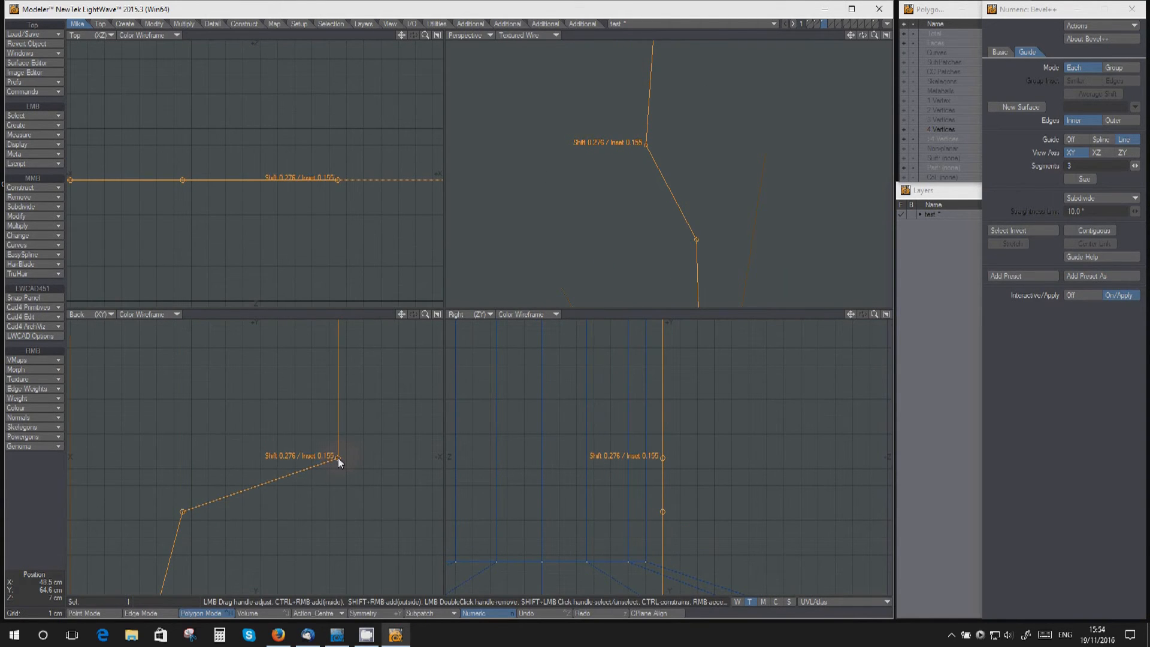
{"action": "scroll", "coordinate": [338, 457], "scroll_direction": "down", "scroll_amount": 6}
{"action": "left_click_drag", "start_coordinate": [295, 425], "coordinate": [323, 445], "text": "alt"}
{"action": "left_click_drag", "start_coordinate": [526, 293], "coordinate": [628, 207], "text": "alt"}
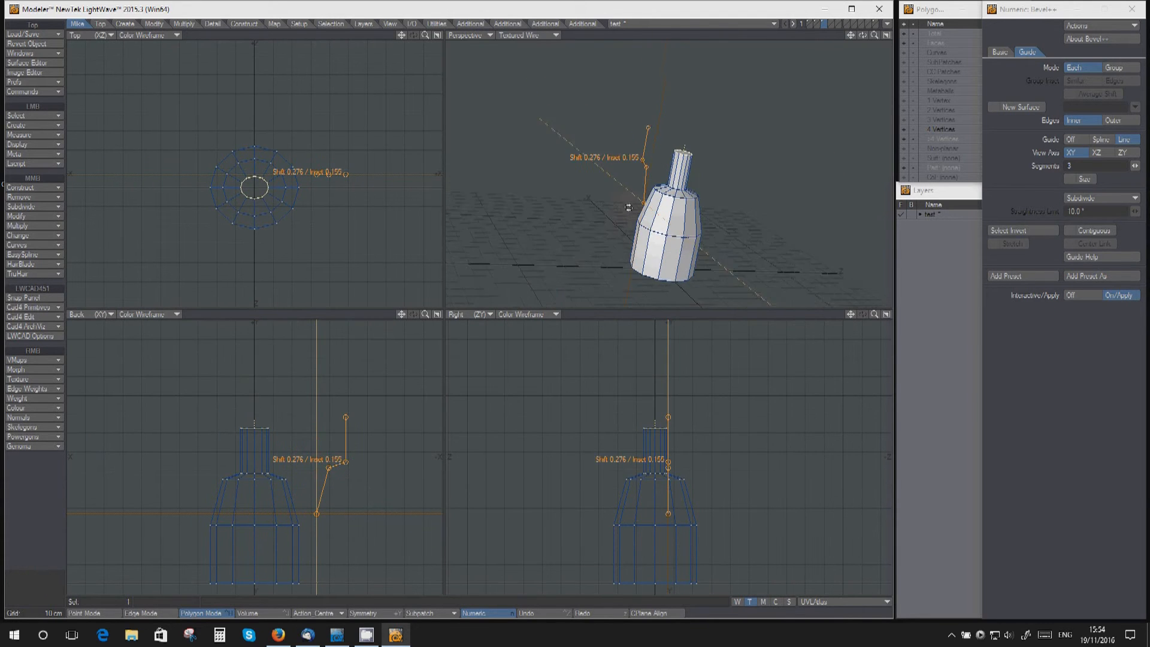
{"action": "scroll", "coordinate": [628, 207], "scroll_direction": "up", "scroll_amount": 4}
{"action": "key", "text": "space"}
{"action": "key", "text": "slash"}
Select the bottle's top and bottom cap polygons and split both into triangles around a centre point
{"action": "scroll", "coordinate": [728, 186], "scroll_direction": "down", "scroll_amount": 4}
{"action": "left_click_drag", "start_coordinate": [728, 186], "coordinate": [719, 110], "text": "alt"}
{"action": "left_click", "coordinate": [742, 150]}
{"action": "left_click", "coordinate": [728, 244], "text": "shift"}
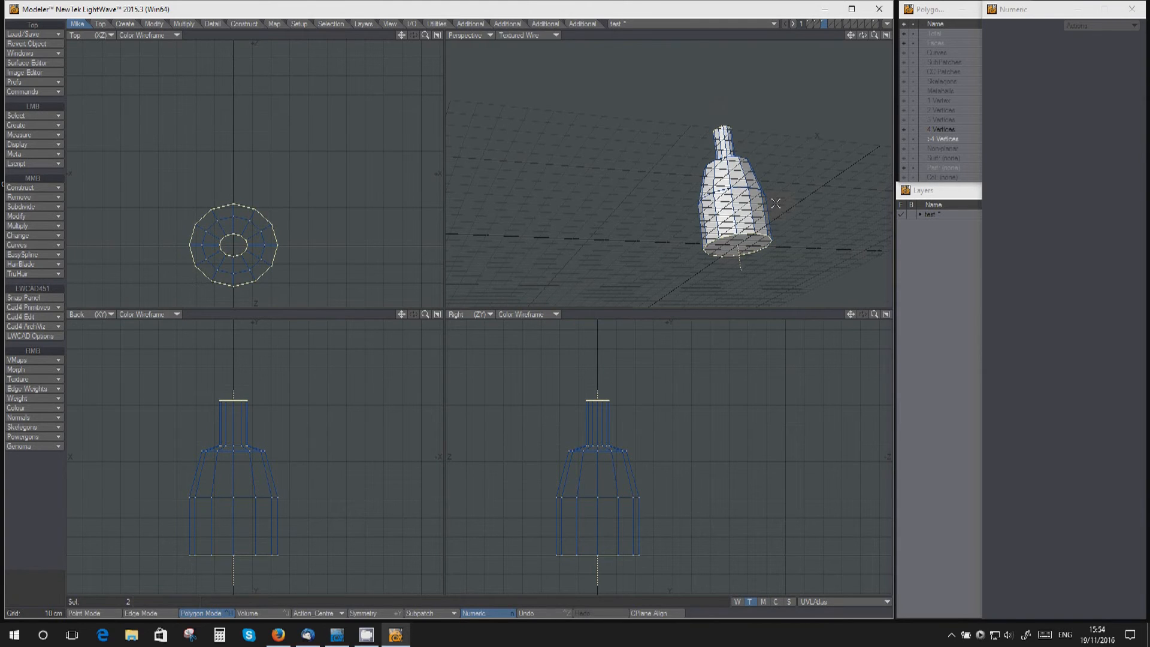
{"action": "key", "text": "Delete"}
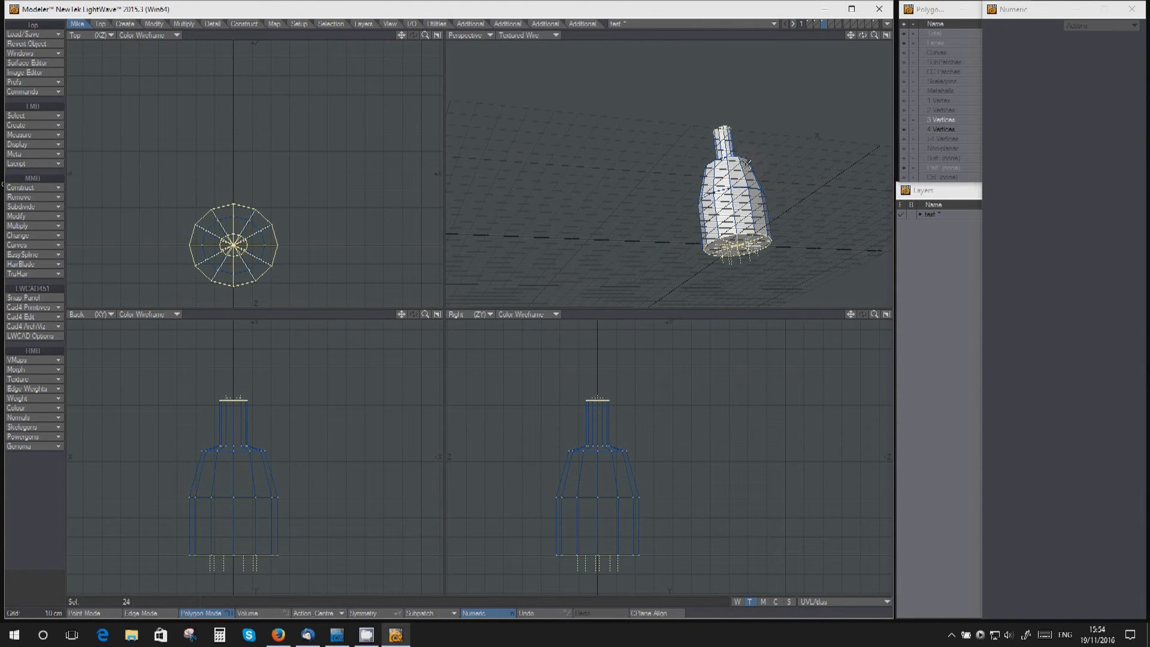
Convert the whole bottle into a smooth subpatch surface and check its shoulder
{"action": "scroll", "coordinate": [747, 163], "scroll_direction": "up", "scroll_amount": 4}
{"action": "left_click_drag", "start_coordinate": [695, 160], "coordinate": [697, 214], "text": "alt"}
{"action": "key", "text": "Tab"}
{"action": "left_click_drag", "start_coordinate": [356, 436], "coordinate": [359, 449], "text": "alt"}
{"action": "scroll", "coordinate": [361, 452], "scroll_direction": "up", "scroll_amount": 3}
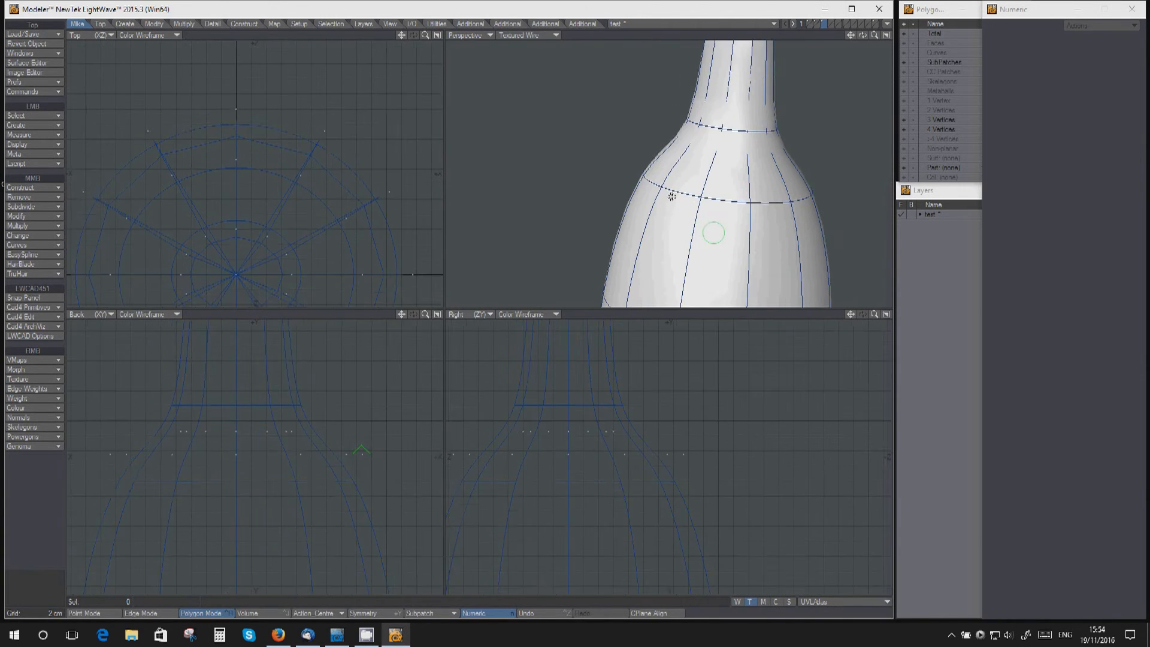
Select the ring of points around the bottle's shoulder in Point Mode and apply QWrinkle to it
{"action": "key", "text": "a"}
{"action": "key", "text": "space"}
{"action": "right_click_drag", "start_coordinate": [179, 443], "coordinate": [330, 468]}
{"action": "mouse_move", "coordinate": [588, 223]}
{"action": "left_mouse_down", "text": "alt"}
{"action": "mouse_move", "coordinate": [617, 224]}
{"action": "mouse_move", "coordinate": [677, 187]}
{"action": "mouse_move", "coordinate": [665, 213]}
{"action": "left_mouse_up", "text": "alt"}
{"action": "key", "text": "q"}
Try an absolute QWrinkle width of 2 cm on the shoulder, settle on 1 cm and finish the tool
{"action": "left_click", "coordinate": [1058, 52]}
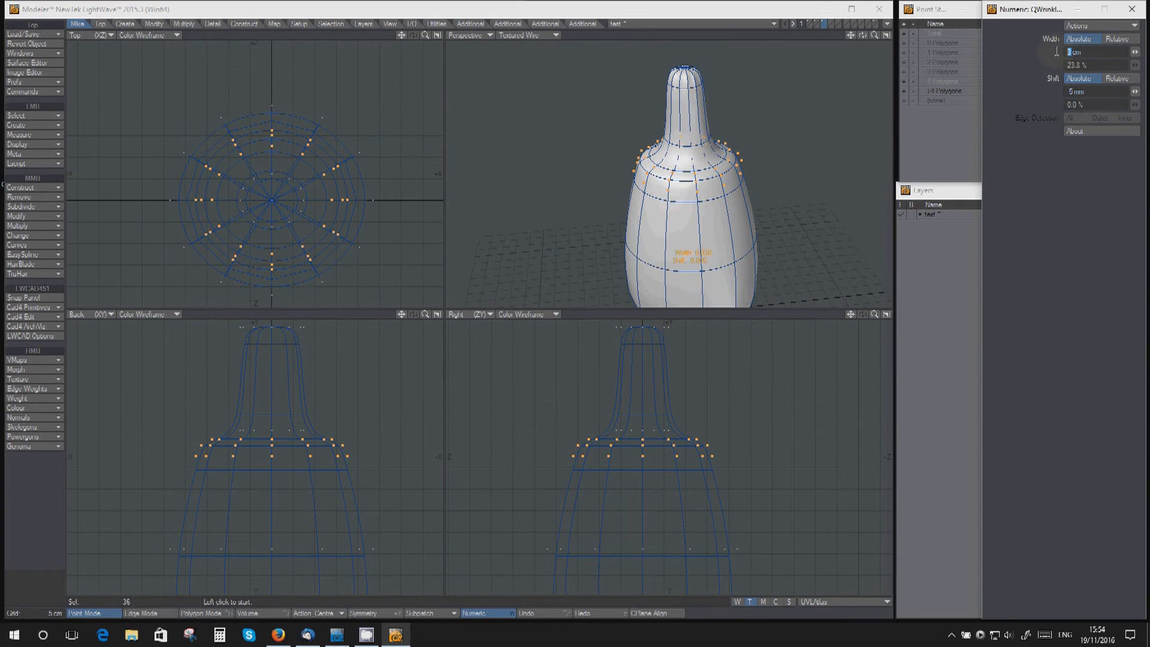
{"action": "type", "text": "2"}
{"action": "key", "text": "Return"}
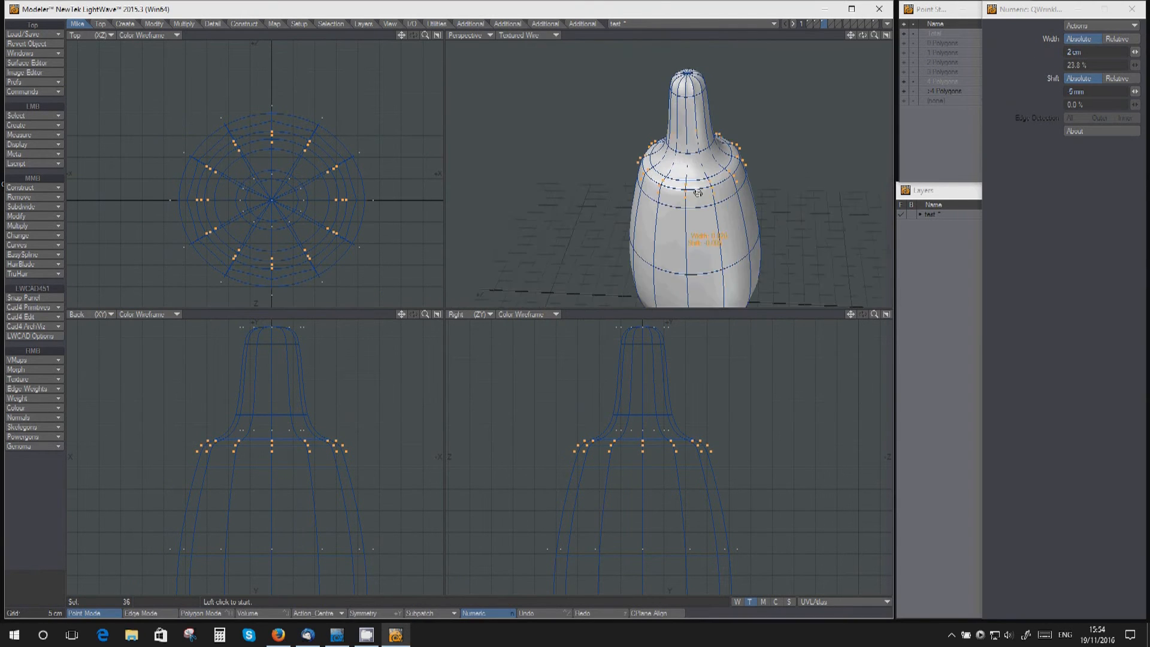
{"action": "left_click", "coordinate": [1065, 53]}
{"action": "type", "text": "1"}
{"action": "key", "text": "Return"}
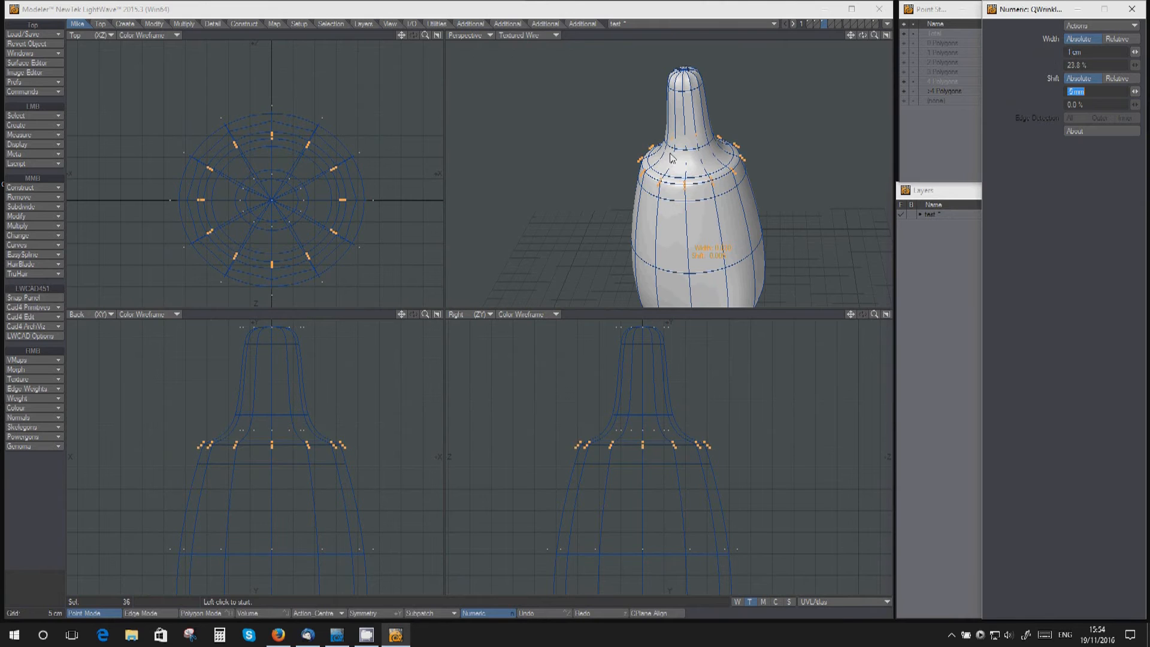
{"action": "scroll", "coordinate": [677, 201], "scroll_direction": "up", "scroll_amount": 5}
{"action": "left_click_drag", "start_coordinate": [670, 202], "coordinate": [681, 207], "text": "alt"}
{"action": "scroll", "coordinate": [675, 218], "scroll_direction": "down", "scroll_amount": 3}
{"action": "key", "text": "space"}
Select the edge loop at the base of the bottle's neck in Edge Mode and apply QWrinkle to it
{"action": "key", "text": "space"}
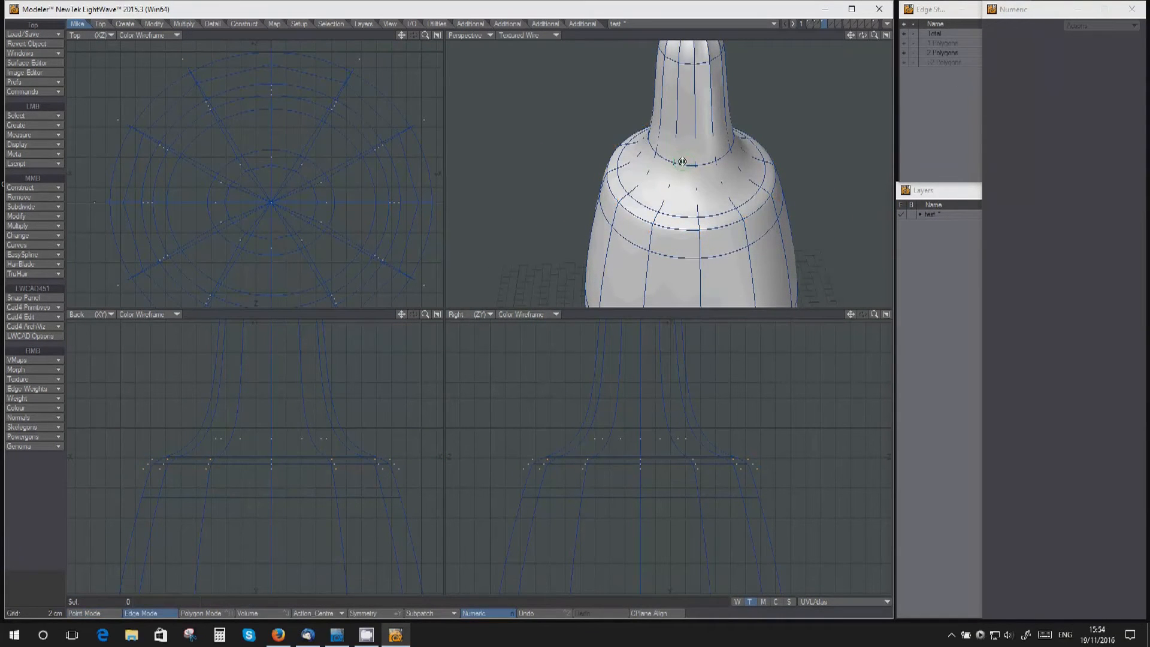
{"action": "key", "text": "]"}
{"action": "mouse_move", "coordinate": [675, 178]}
{"action": "left_mouse_down", "text": "alt"}
{"action": "mouse_move", "coordinate": [681, 153]}
{"action": "mouse_move", "coordinate": [690, 173]}
{"action": "mouse_move", "coordinate": [667, 216]}
{"action": "mouse_move", "coordinate": [711, 142]}
{"action": "mouse_move", "coordinate": [686, 195]}
{"action": "mouse_move", "coordinate": [680, 144]}
{"action": "mouse_move", "coordinate": [672, 210]}
{"action": "mouse_move", "coordinate": [675, 135]}
{"action": "mouse_move", "coordinate": [673, 182]}
{"action": "left_mouse_up", "text": "alt"}
{"action": "key", "text": "w"}
{"action": "key", "text": "space"}
{"action": "key", "text": "/"}
{"action": "key", "text": "space"}
Select the edge loop around the middle of the bottle's body and apply QWrinkle to it
{"action": "left_click_drag", "start_coordinate": [692, 92], "coordinate": [639, 143], "text": "alt+shift"}
{"action": "key", "text": "ctrl+h"}
{"action": "double_click", "coordinate": [640, 144]}
{"action": "key", "text": "b"}
{"action": "left_click_drag", "start_coordinate": [644, 161], "coordinate": [654, 204], "text": "alt"}
{"action": "key", "text": "space"}
{"action": "key", "text": "/"}
{"action": "key", "text": "l"}
{"action": "key", "text": "b"}
Set the QWrinkle shift to 0 m for the body loop, inspect the crease and finish the tool
{"action": "left_click", "coordinate": [1090, 91]}
{"action": "type", "text": "0"}
{"action": "key", "text": "Return"}
{"action": "left_click_drag", "start_coordinate": [684, 170], "coordinate": [548, 195], "text": "alt"}
{"action": "scroll", "coordinate": [622, 160], "scroll_direction": "up", "scroll_amount": 3}
{"action": "scroll", "coordinate": [572, 161], "scroll_direction": "down", "scroll_amount": 2}
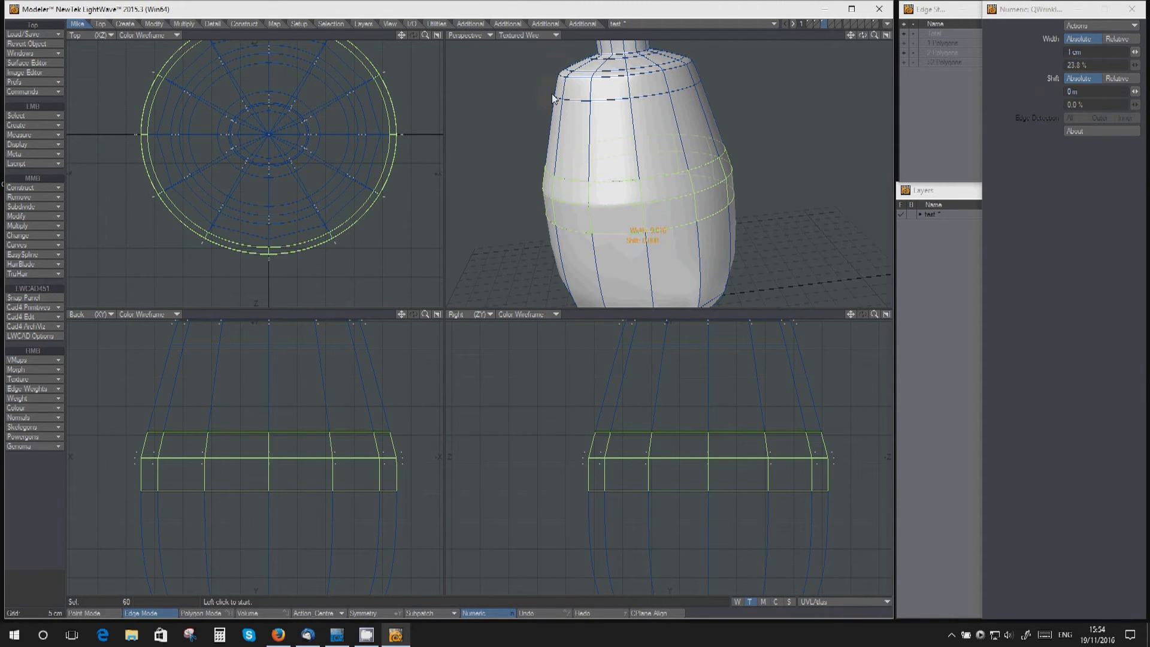
{"action": "left_click_drag", "start_coordinate": [563, 151], "coordinate": [672, 192], "text": "alt"}
{"action": "key", "text": "space"}
{"action": "key", "text": "space"}
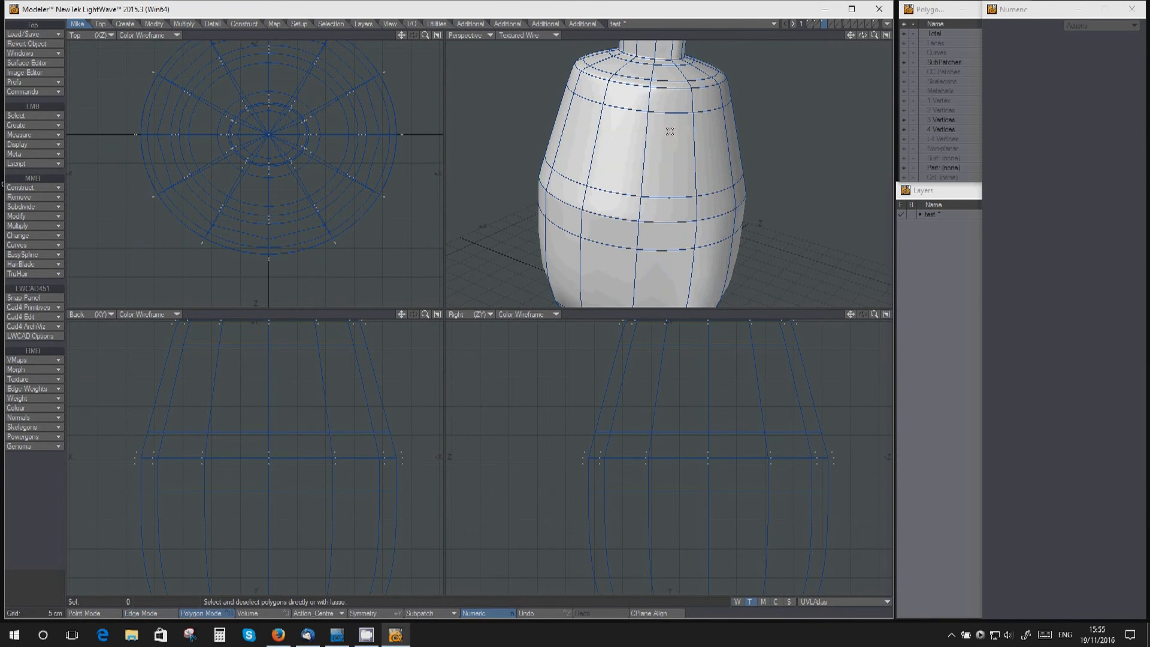
Show the layer with the textured sphere in the foreground and frame the whole sphere
{"action": "left_click", "coordinate": [809, 26]}
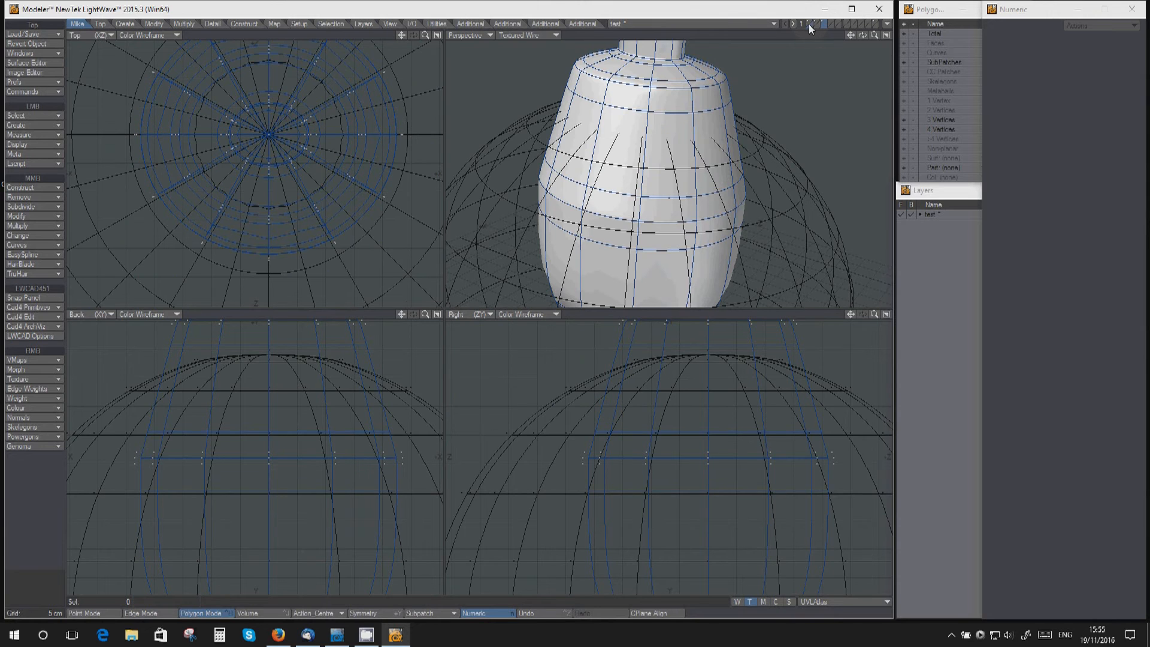
{"action": "left_click", "coordinate": [809, 22]}
{"action": "left_click_drag", "start_coordinate": [675, 148], "coordinate": [707, 88], "text": "alt+shift"}
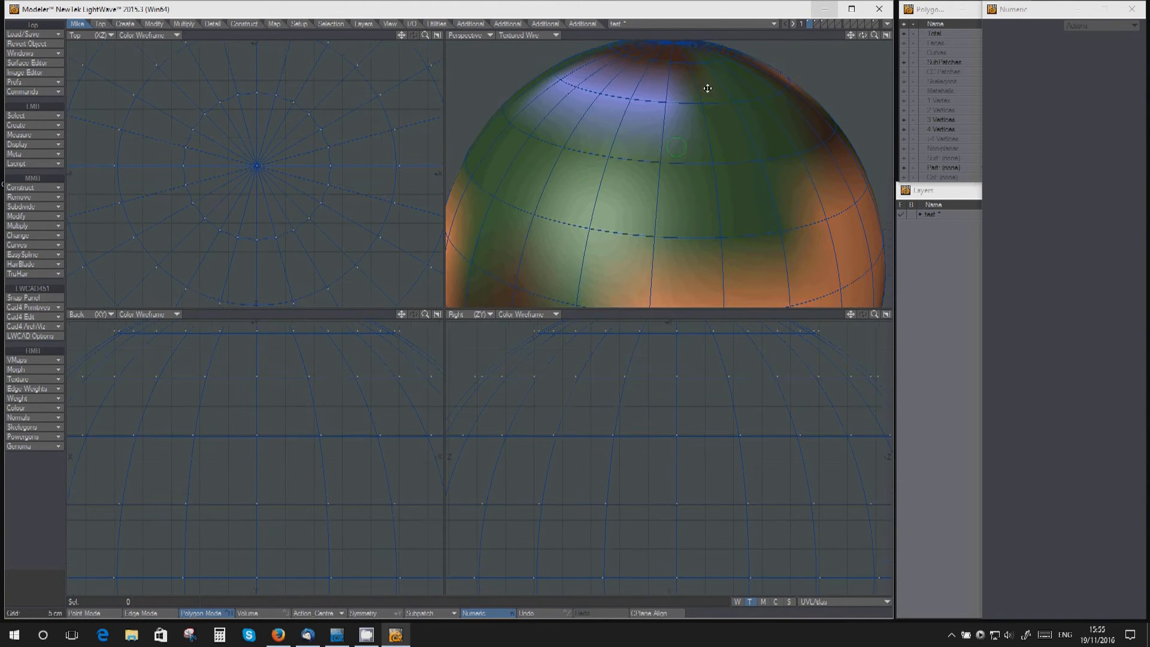
{"action": "scroll", "coordinate": [707, 88], "scroll_direction": "down", "scroll_amount": 5}
{"action": "scroll", "coordinate": [693, 170], "scroll_direction": "up", "scroll_amount": 4}
{"action": "mouse_move", "coordinate": [693, 135]}
{"action": "left_mouse_down", "text": "alt"}
{"action": "mouse_move", "coordinate": [693, 171]}
{"action": "mouse_move", "coordinate": [691, 115]}
{"action": "left_mouse_up", "text": "alt"}
{"action": "scroll", "coordinate": [694, 153], "scroll_direction": "down", "scroll_amount": 3}
Select a vertical run of edges on the sphere and display its fitted UV texture layout in the top view's viewport
{"action": "key", "text": "ctrl+h"}
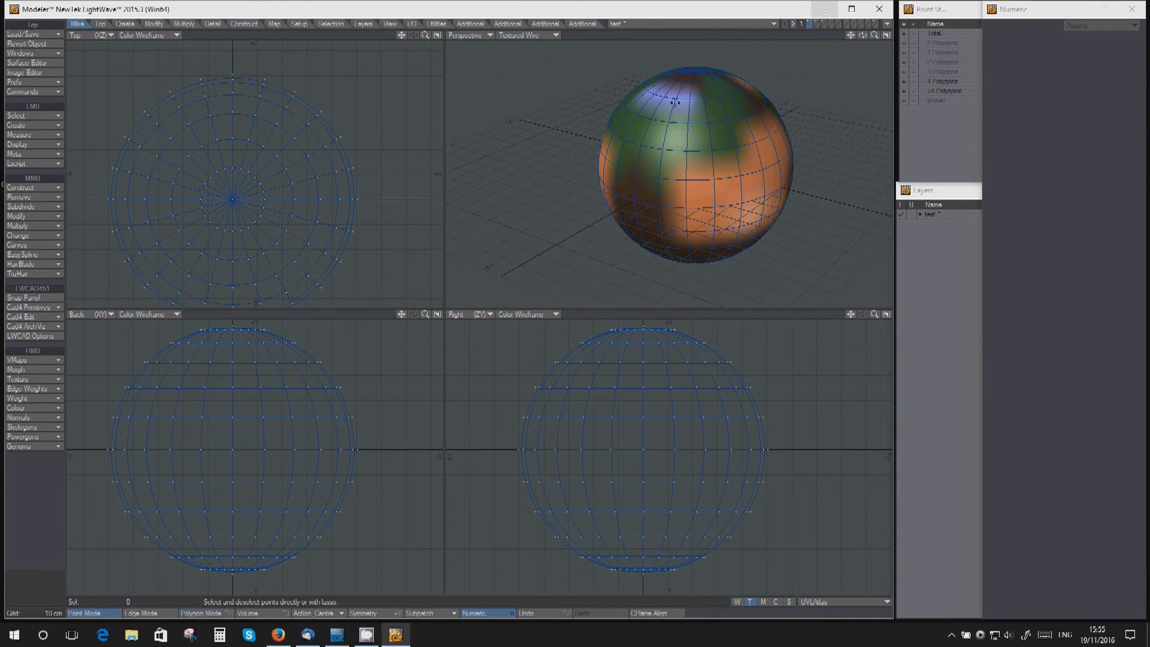
{"action": "left_click", "coordinate": [674, 106]}
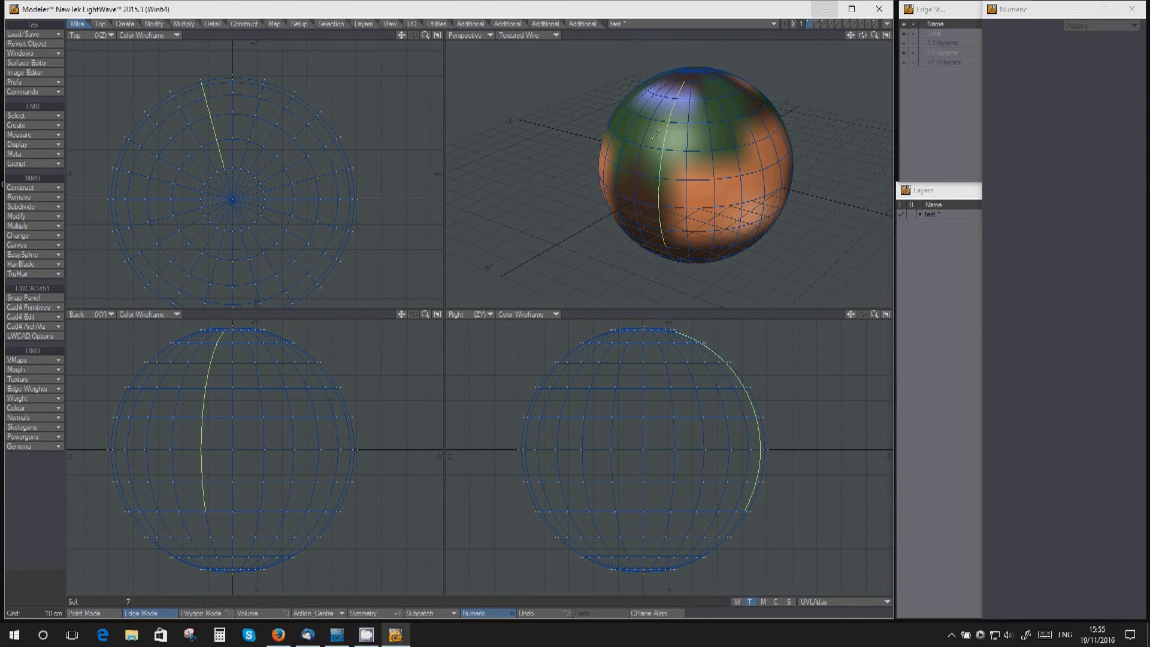
{"action": "key", "text": "KP_7"}
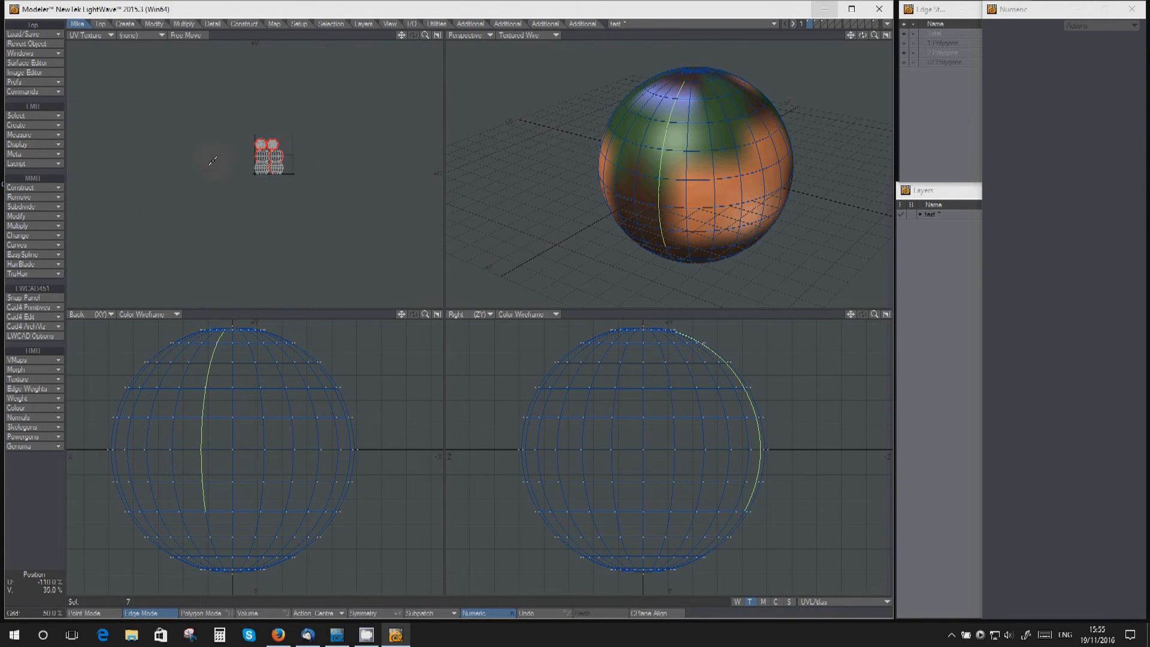
{"action": "key", "text": "a"}
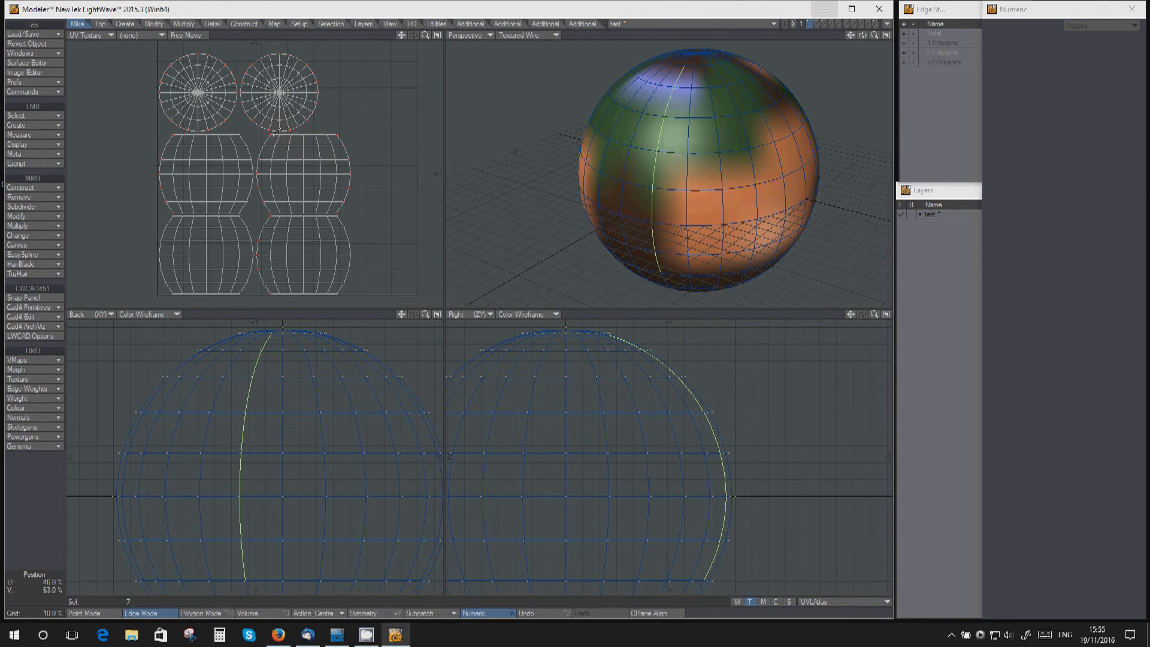
Drop the edge selection and select the horizontal loop of points around the sphere's upper part in Point Mode
{"action": "key", "text": "space"}
{"action": "key", "text": "space"}
{"action": "key", "text": "space"}
{"action": "key", "text": "space"}
{"action": "key", "text": "space"}
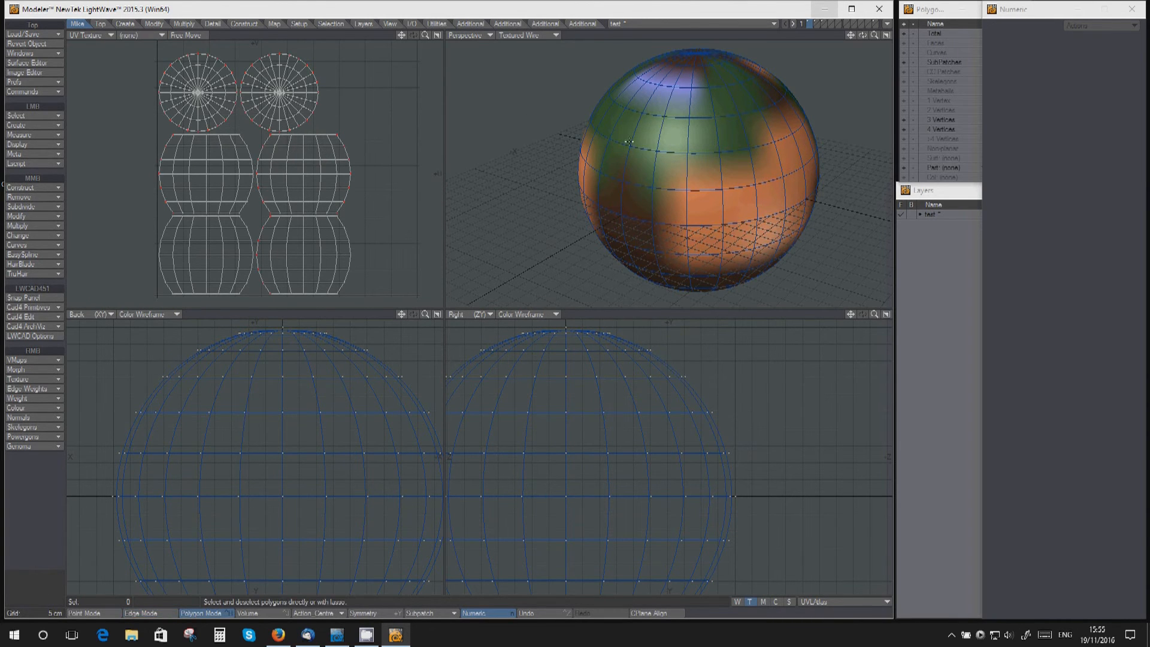
{"action": "left_click", "coordinate": [608, 138]}
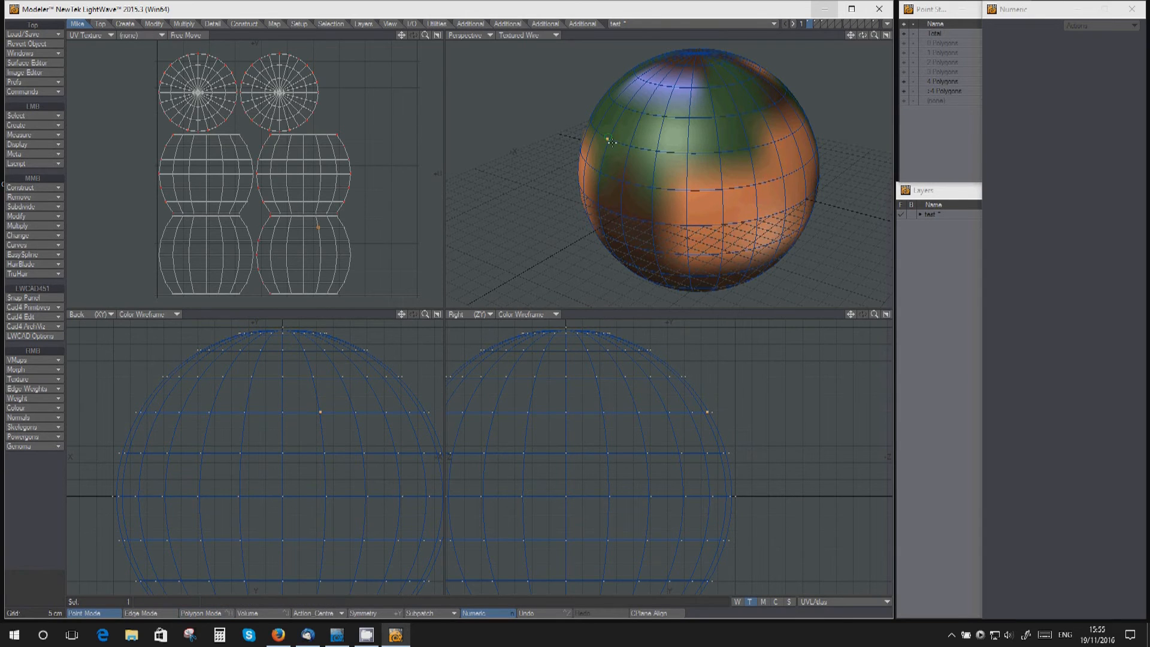
{"action": "key", "text": "l"}
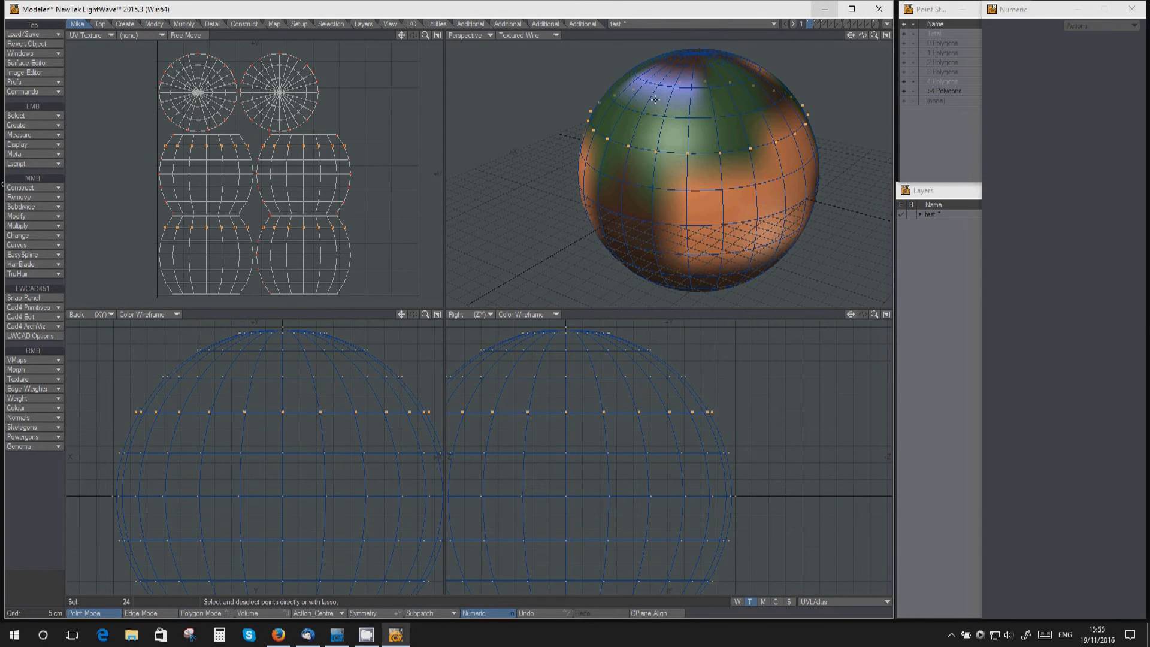
Add a vertical loop of points crossing the horizontal one and running over the sphere's pole to the selection
{"action": "left_click_drag", "start_coordinate": [687, 67], "coordinate": [693, 111], "text": "alt"}
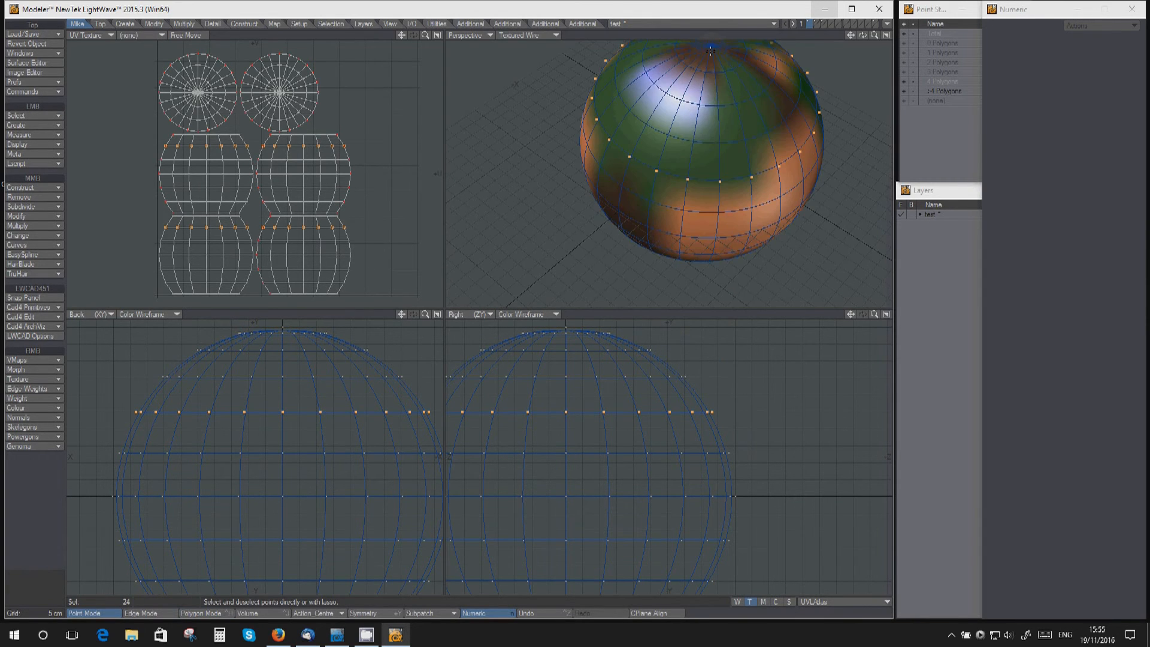
{"action": "left_click_drag", "start_coordinate": [698, 98], "coordinate": [680, 262]}
{"action": "left_click_drag", "start_coordinate": [283, 94], "coordinate": [275, 105], "text": "alt"}
{"action": "left_click_drag", "start_coordinate": [686, 83], "coordinate": [688, 128], "text": "alt"}
{"action": "mouse_move", "coordinate": [688, 127]}
{"action": "left_mouse_down", "text": "alt+shift"}
{"action": "mouse_move", "coordinate": [697, 139]}
{"action": "mouse_move", "coordinate": [711, 119]}
{"action": "mouse_move", "coordinate": [673, 117]}
{"action": "left_mouse_up", "text": "alt+shift"}
{"action": "scroll", "coordinate": [280, 146], "scroll_direction": "up", "scroll_amount": 2}
{"action": "scroll", "coordinate": [688, 160], "scroll_direction": "down", "scroll_amount": 2}
{"action": "mouse_move", "coordinate": [687, 160]}
{"action": "left_mouse_down", "text": "alt"}
{"action": "mouse_move", "coordinate": [698, 135]}
{"action": "mouse_move", "coordinate": [697, 166]}
{"action": "left_mouse_up", "text": "alt"}
{"action": "scroll", "coordinate": [698, 152], "scroll_direction": "up", "scroll_amount": 3}
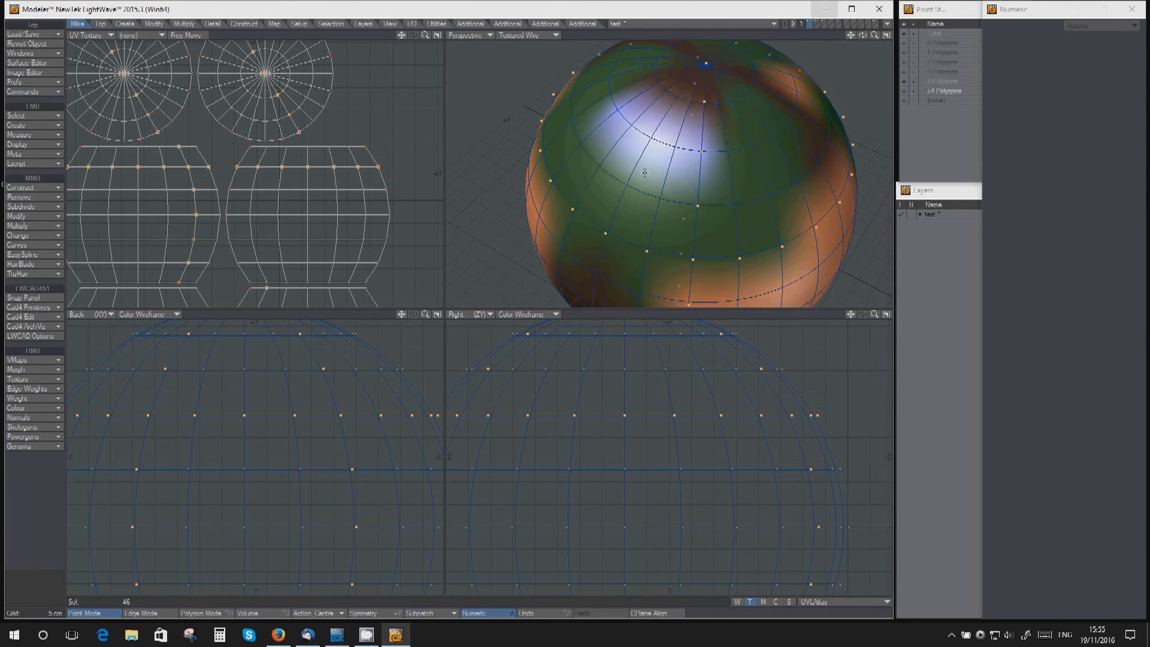
Apply QWrinkle to the crossing point loops with a 1 cm width and 0 m shift, and examine the UV layout
{"action": "key", "text": "q"}
{"action": "left_click_drag", "start_coordinate": [200, 166], "coordinate": [282, 224], "text": "alt"}
{"action": "scroll", "coordinate": [268, 214], "scroll_direction": "up", "scroll_amount": 5}
{"action": "scroll", "coordinate": [215, 196], "scroll_direction": "down", "scroll_amount": 4}
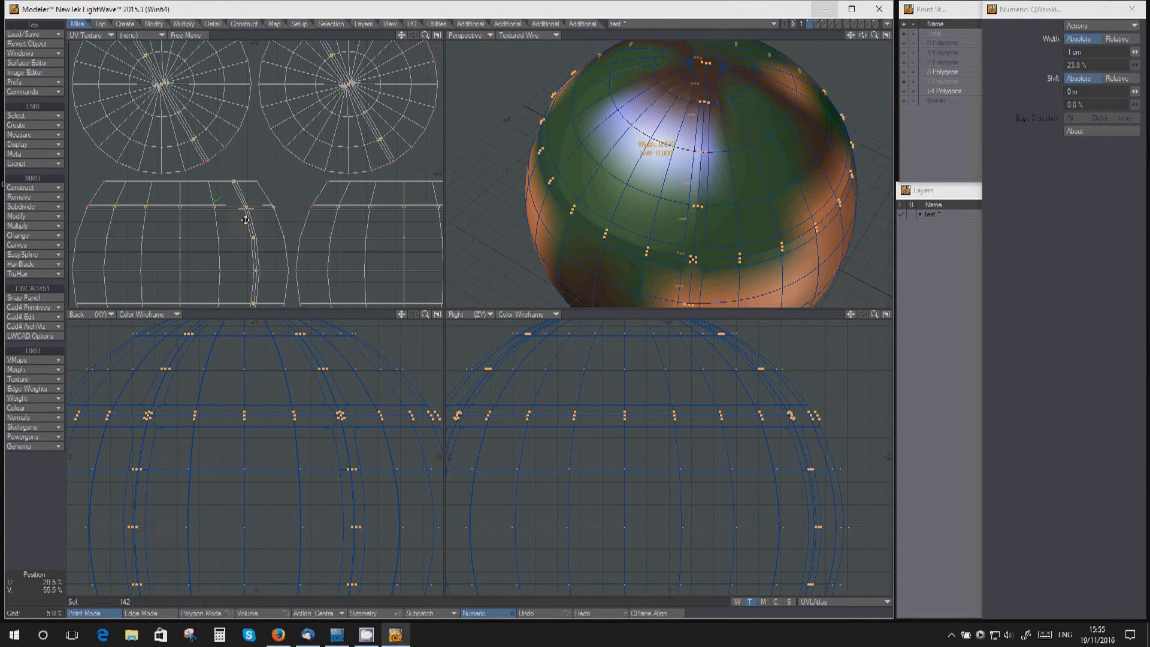
{"action": "scroll", "coordinate": [184, 203], "scroll_direction": "up", "scroll_amount": 4}
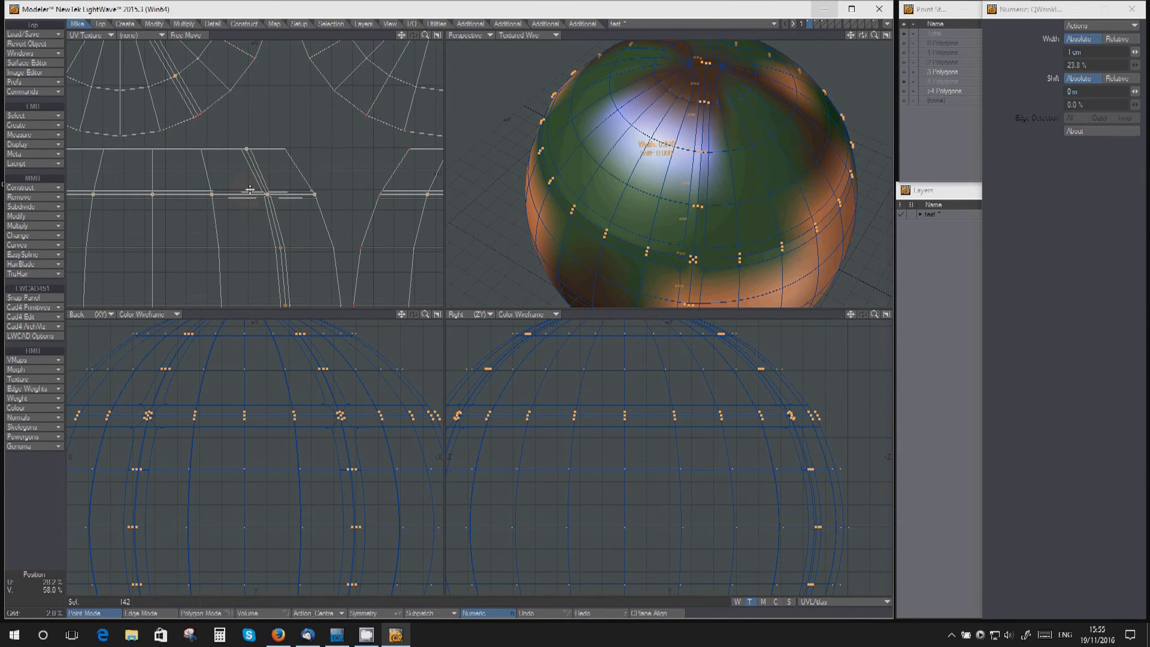
{"action": "scroll", "coordinate": [249, 189], "scroll_direction": "down", "scroll_amount": 2}
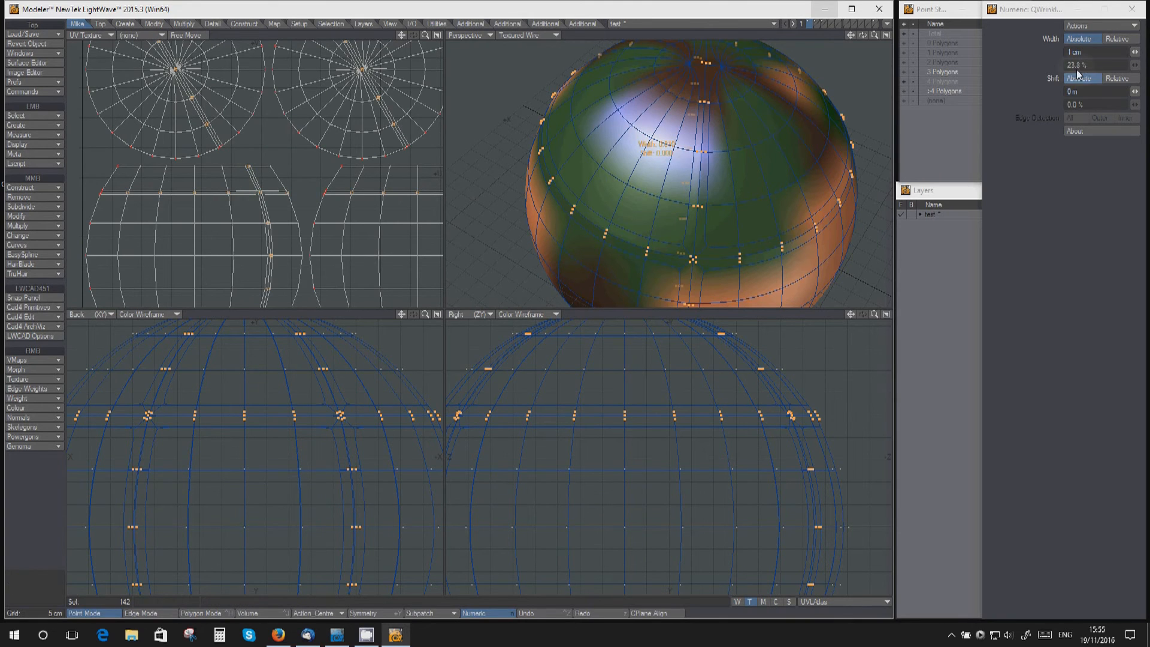
Increase the absolute QWrinkle width on the sphere to 2.2 cm, finish the tool and clear the point selection
{"action": "left_click_drag", "start_coordinate": [1136, 56], "coordinate": [1145, 55]}
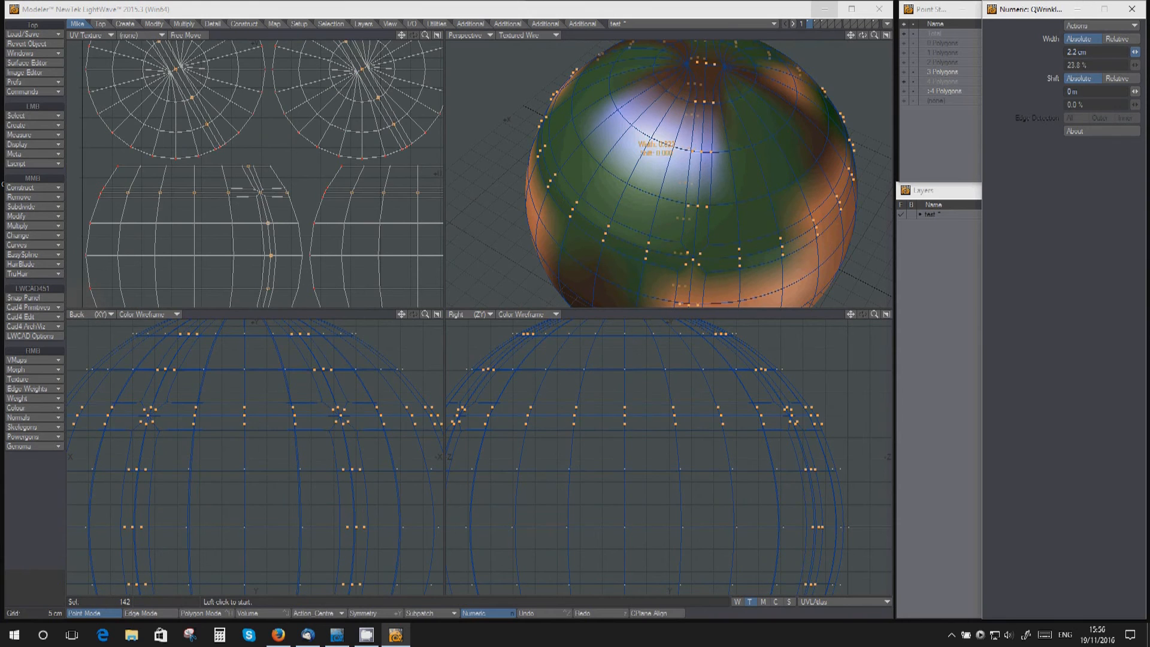
{"action": "left_click_drag", "start_coordinate": [719, 194], "coordinate": [719, 157], "text": "alt"}
{"action": "scroll", "coordinate": [716, 160], "scroll_direction": "down", "scroll_amount": 2}
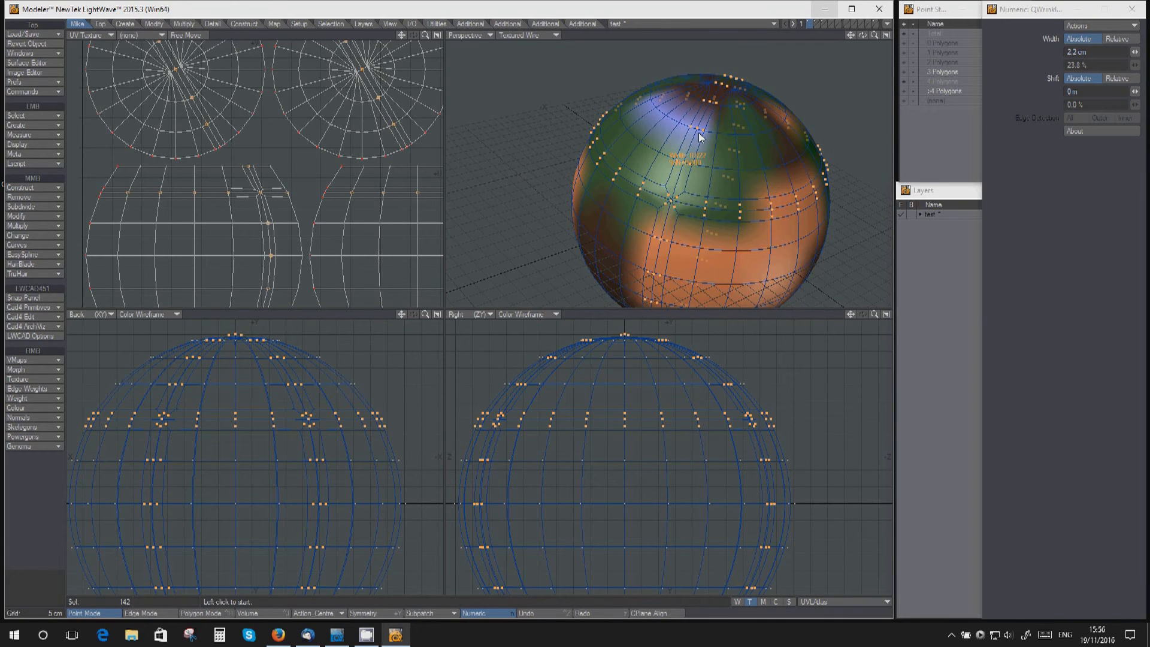
{"action": "key", "text": "space"}
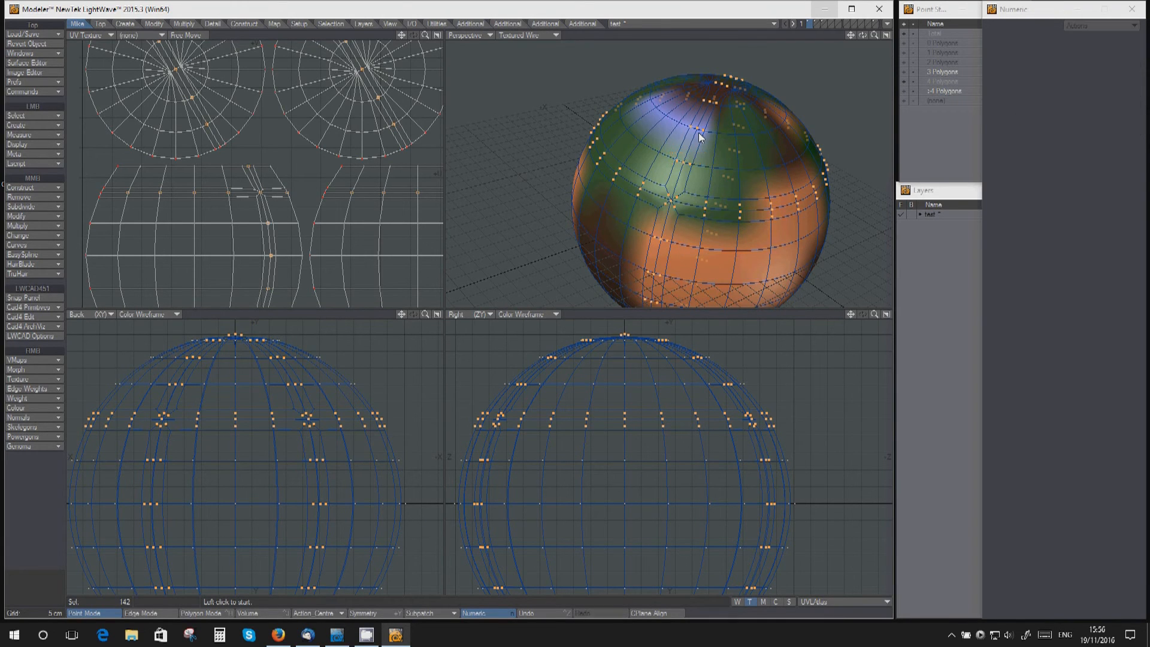
{"action": "key", "text": "ctrl+h"}
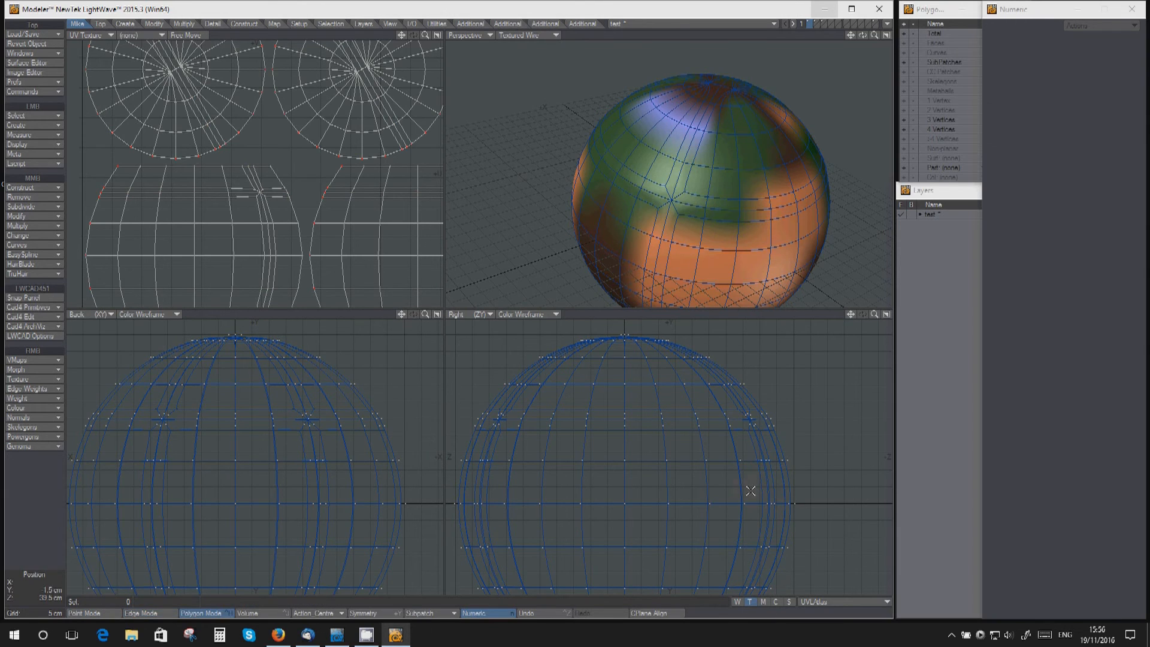
Activate the sphere's morph map to check the wrinkled mesh in its stretched shape
{"action": "left_click", "coordinate": [763, 601]}
{"action": "left_click", "coordinate": [824, 602]}
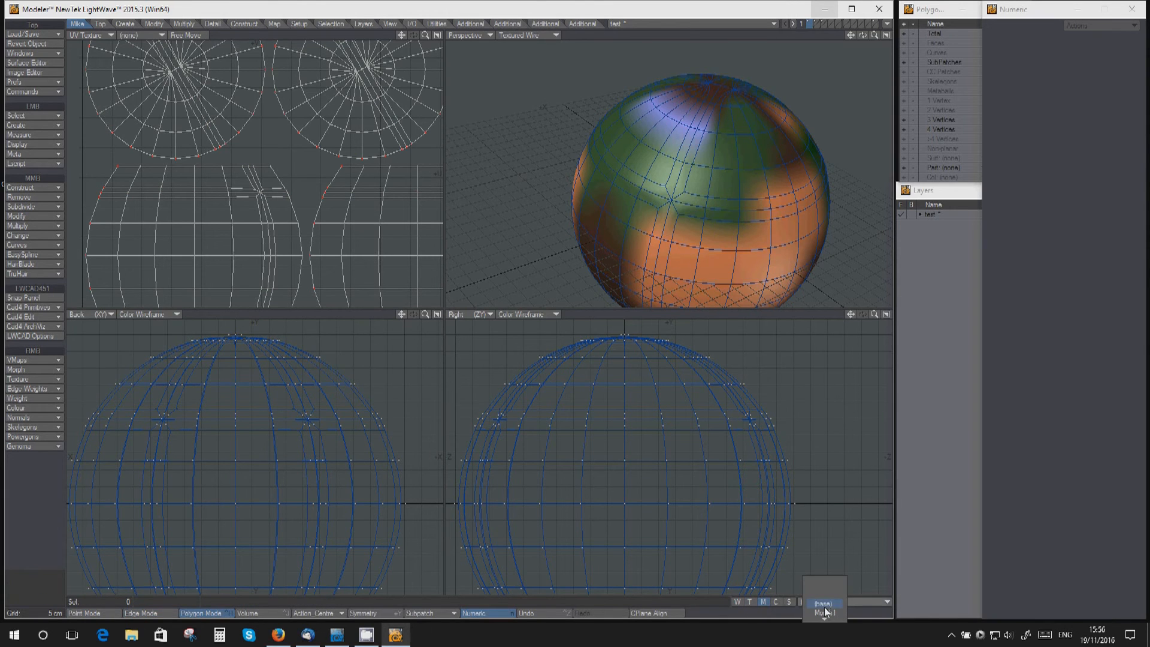
{"action": "left_click", "coordinate": [825, 595]}
{"action": "left_click_drag", "start_coordinate": [718, 124], "coordinate": [660, 158], "text": "alt"}
{"action": "scroll", "coordinate": [660, 128], "scroll_direction": "down", "scroll_amount": 3}
{"action": "left_click", "coordinate": [854, 602]}
{"action": "left_click", "coordinate": [854, 610]}
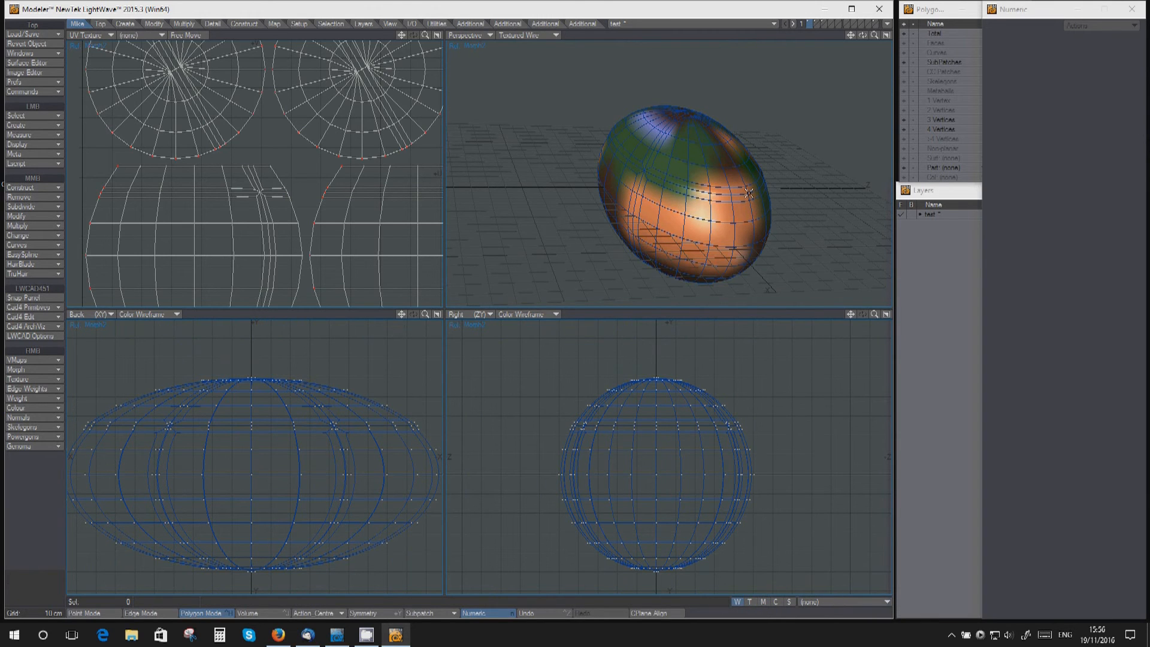
Display the Bone01 weight map on the sphere and examine its weights along the wrinkled loops and over the pole
{"action": "left_click", "coordinate": [836, 602]}
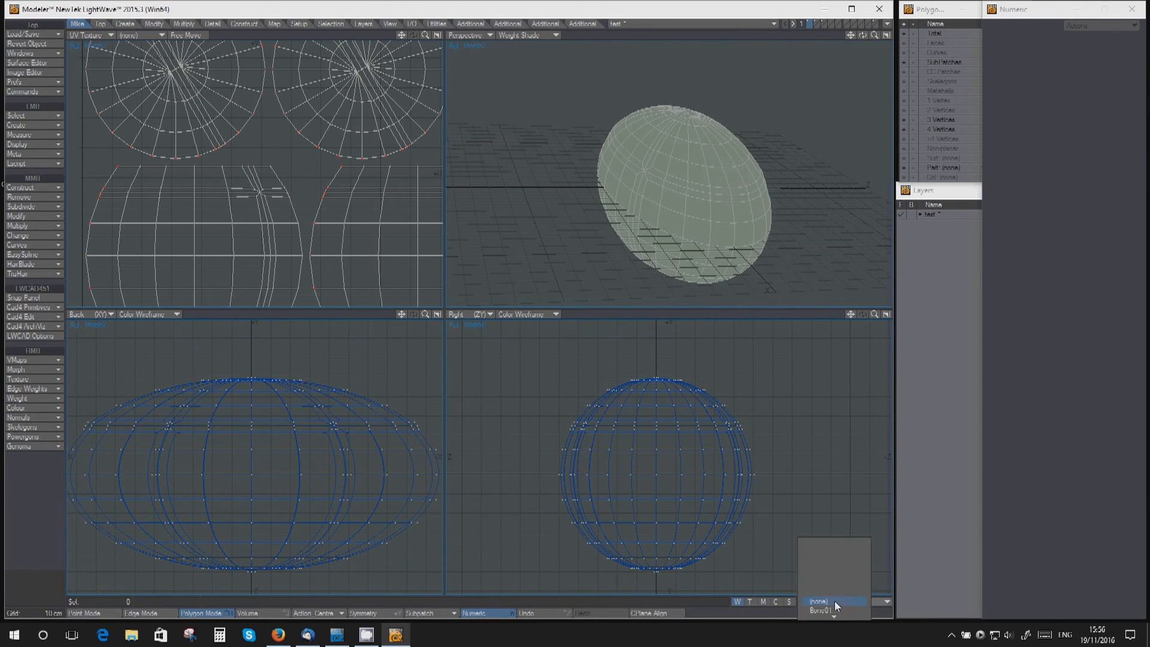
{"action": "left_click", "coordinate": [835, 609]}
{"action": "scroll", "coordinate": [730, 189], "scroll_direction": "up", "scroll_amount": 3}
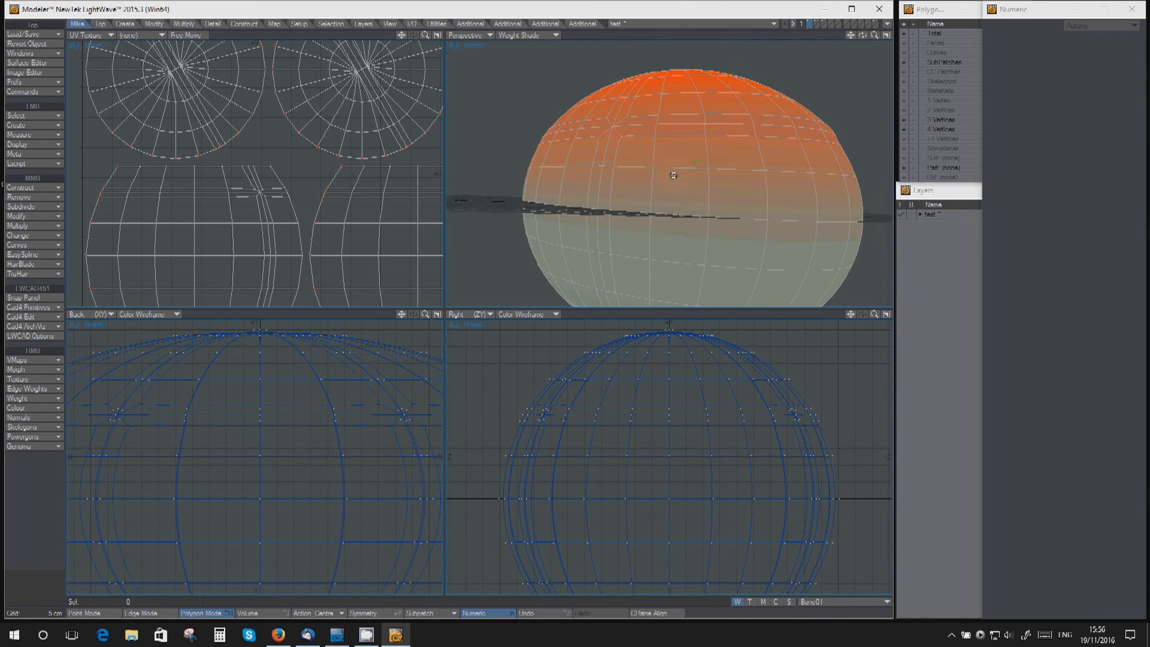
{"action": "left_click_drag", "start_coordinate": [729, 190], "coordinate": [606, 139], "text": "alt"}
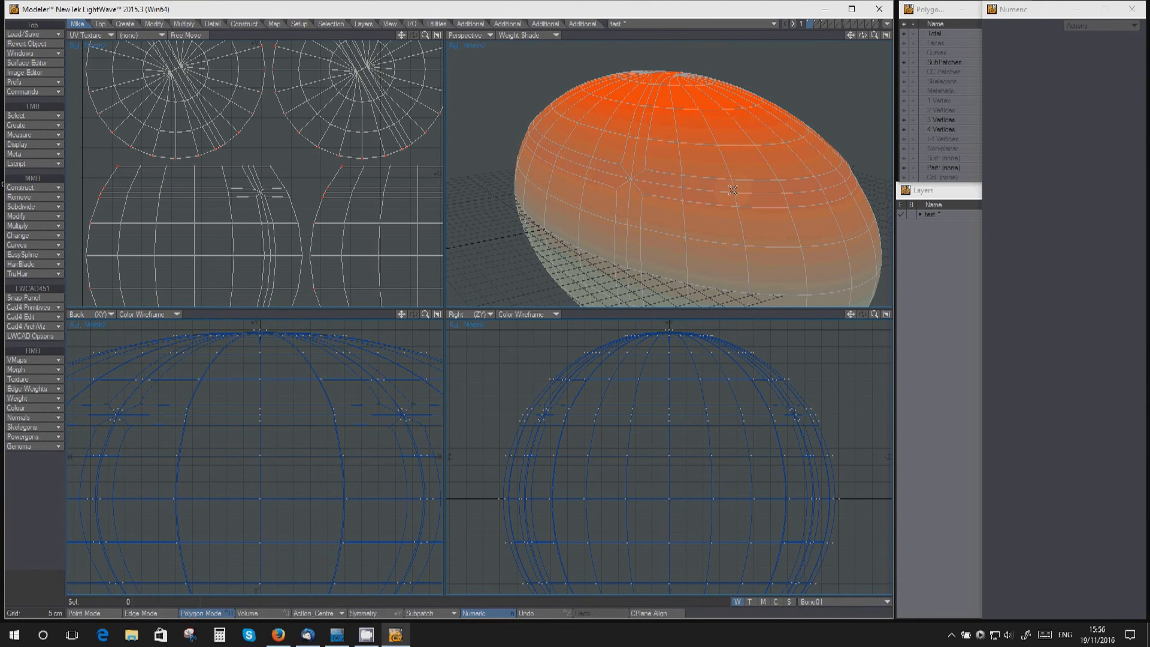
{"action": "left_click_drag", "start_coordinate": [692, 232], "coordinate": [650, 173], "text": "alt"}
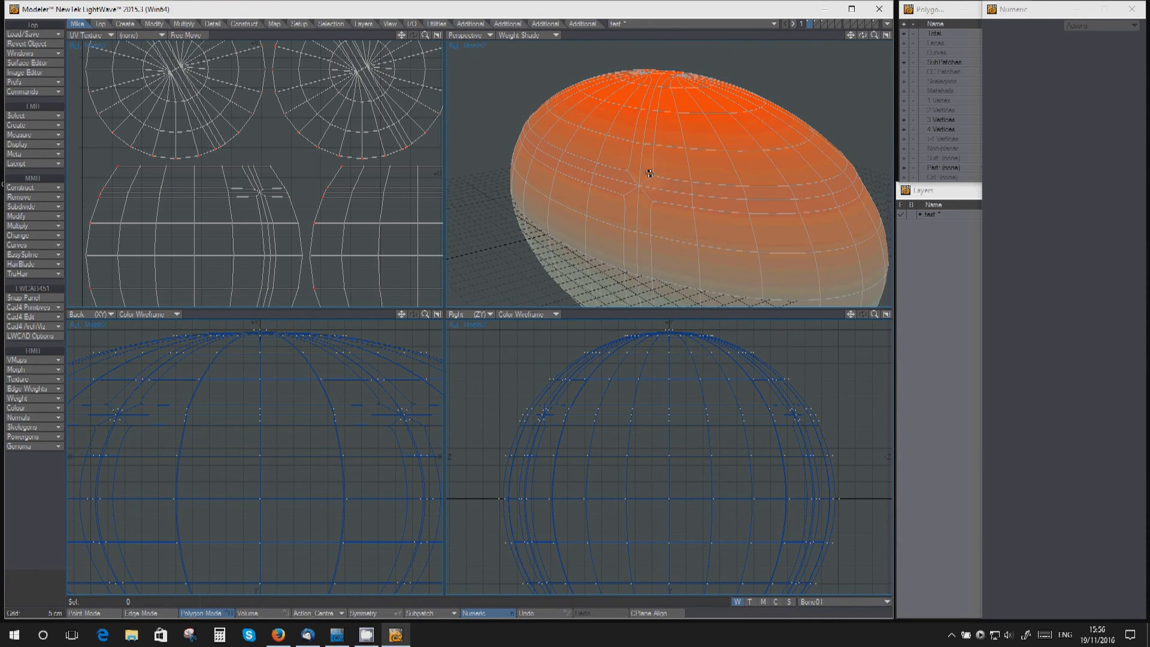
{"action": "key", "text": "a"}
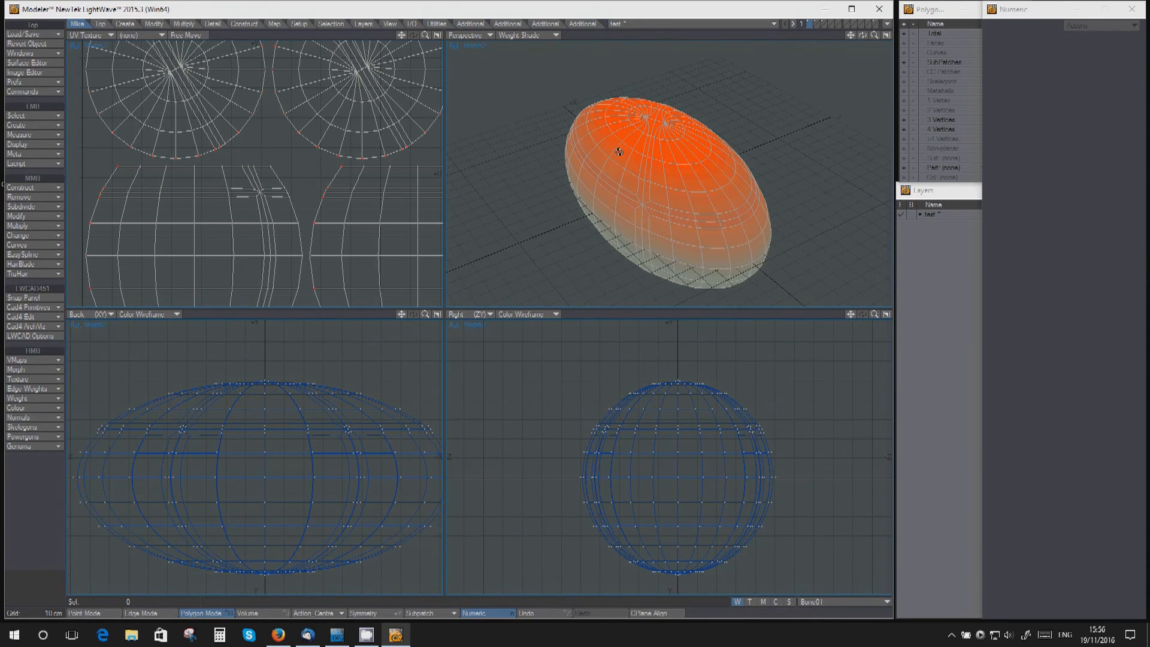
{"action": "left_click_drag", "start_coordinate": [618, 148], "coordinate": [693, 61], "text": "alt"}
Look at the meshes on the next layers, including the rounded cube, and return to the sphere's layer
{"action": "left_click", "coordinate": [819, 22]}
{"action": "mouse_move", "coordinate": [648, 134]}
{"action": "left_mouse_down", "text": "alt"}
{"action": "mouse_move", "coordinate": [672, 205]}
{"action": "mouse_move", "coordinate": [670, 136]}
{"action": "left_mouse_up", "text": "alt"}
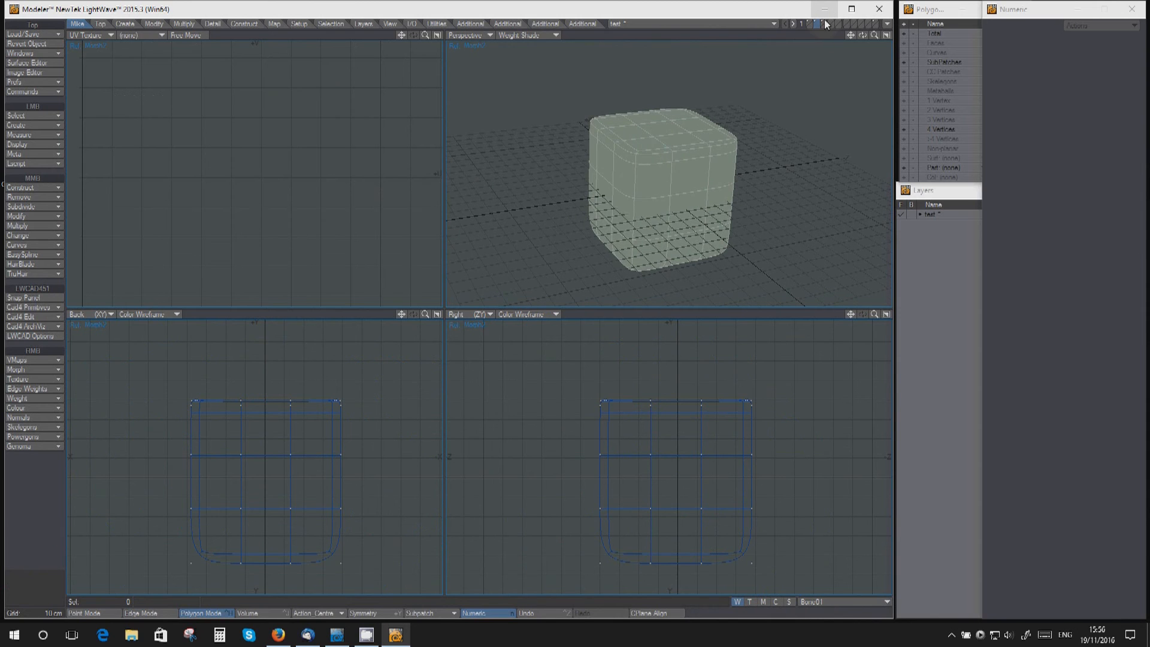
{"action": "left_click", "coordinate": [825, 23]}
{"action": "left_click_drag", "start_coordinate": [740, 109], "coordinate": [645, 111], "text": "alt"}
{"action": "scroll", "coordinate": [676, 178], "scroll_direction": "up", "scroll_amount": 4}
{"action": "scroll", "coordinate": [667, 152], "scroll_direction": "down", "scroll_amount": 3}
{"action": "left_click", "coordinate": [808, 25]}
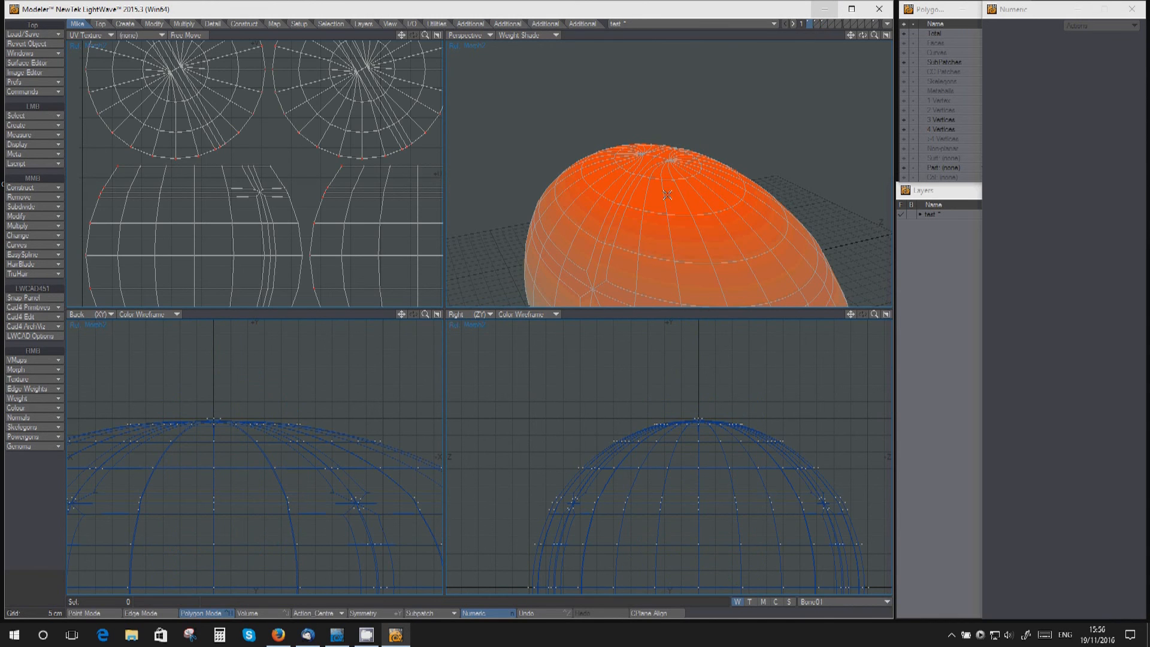
Examine the sphere's weight shading up close where the wrinkled loops cross
{"action": "scroll", "coordinate": [669, 190], "scroll_direction": "up", "scroll_amount": 2}
{"action": "left_click_drag", "start_coordinate": [667, 121], "coordinate": [641, 149], "text": "alt"}
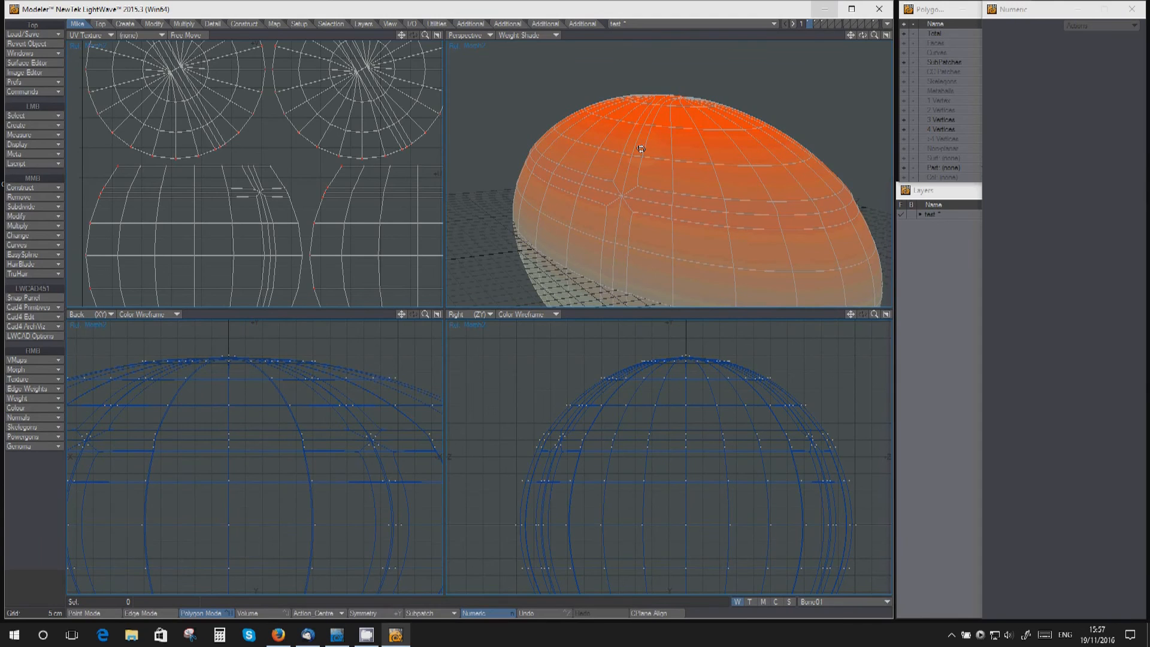
{"action": "mouse_move", "coordinate": [621, 181]}
{"action": "left_mouse_down", "text": "alt"}
{"action": "mouse_move", "coordinate": [625, 139]}
{"action": "mouse_move", "coordinate": [616, 172]}
{"action": "mouse_move", "coordinate": [635, 171]}
{"action": "left_mouse_up", "text": "alt"}
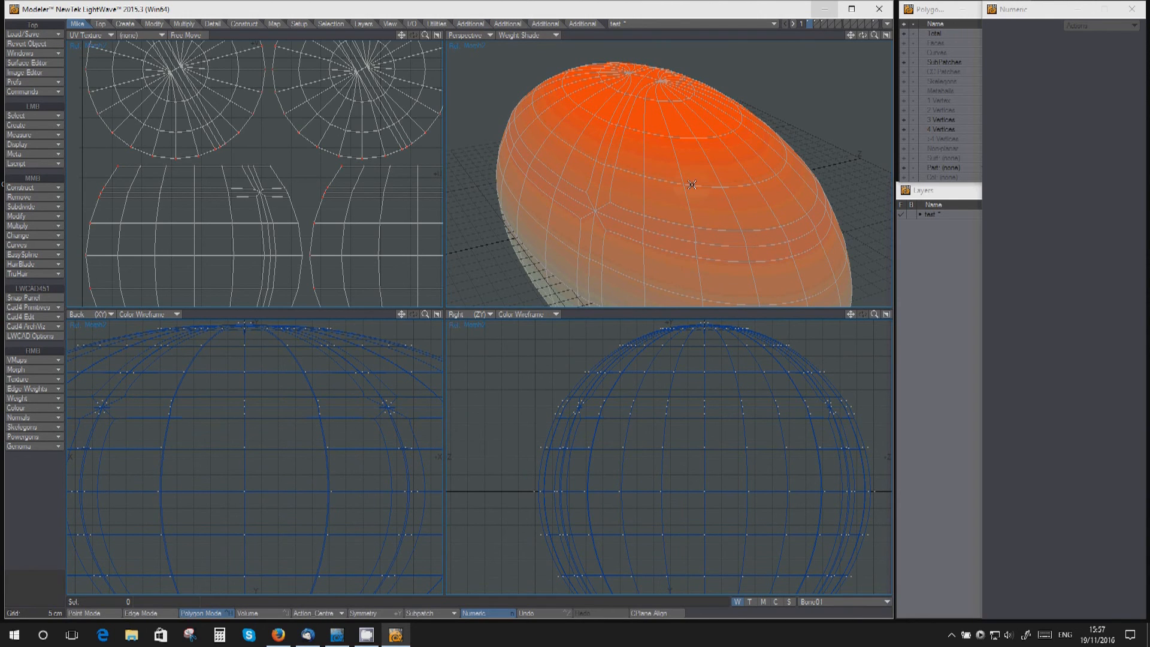
{"action": "left_click_drag", "start_coordinate": [647, 182], "coordinate": [652, 155], "text": "alt"}
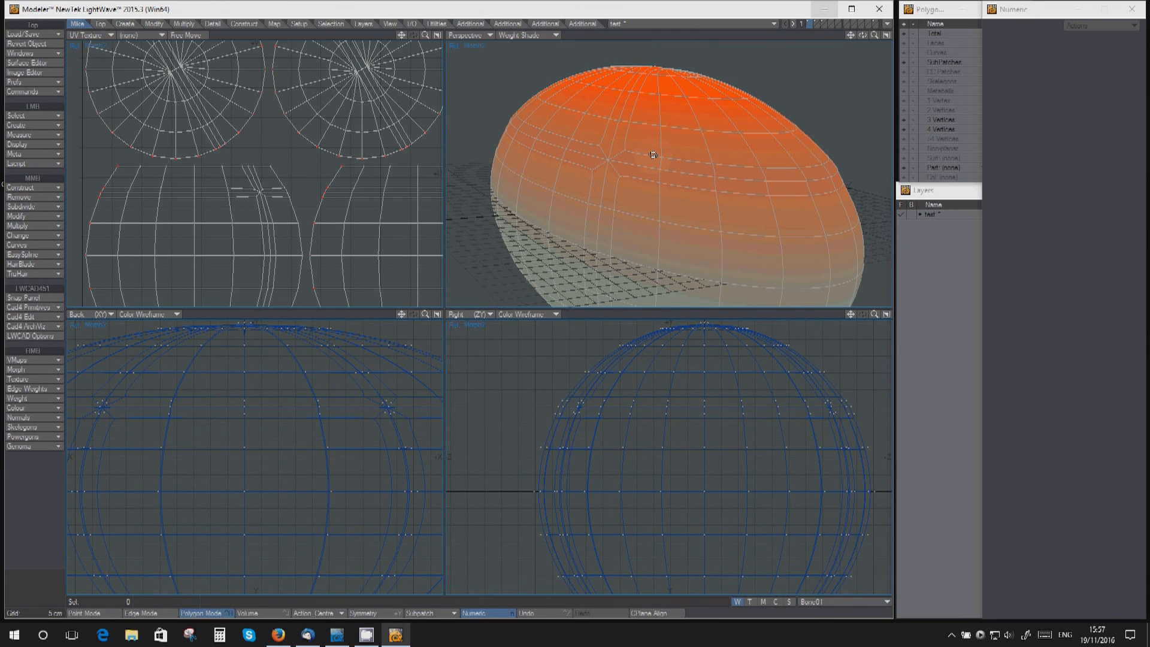
{"action": "left_click_drag", "start_coordinate": [594, 170], "coordinate": [634, 196], "text": "alt"}
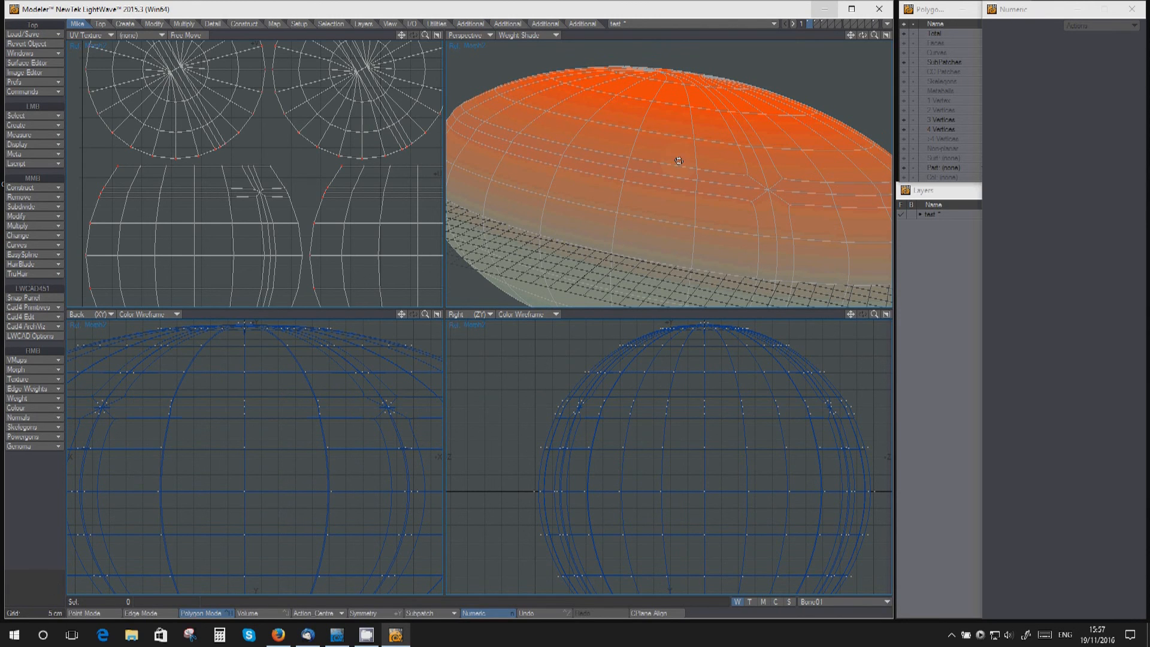
Select a short vertical run of edges on the sphere beside the crossing, passing through the wrinkled horizontal loop
{"action": "left_click_drag", "start_coordinate": [642, 173], "coordinate": [711, 116], "text": "alt"}
{"action": "key", "text": "ctrl+g"}
{"action": "left_click_drag", "start_coordinate": [571, 154], "coordinate": [656, 63], "text": "alt+shift"}
{"action": "key", "text": "ctrl+h"}
{"action": "left_click", "coordinate": [646, 77]}
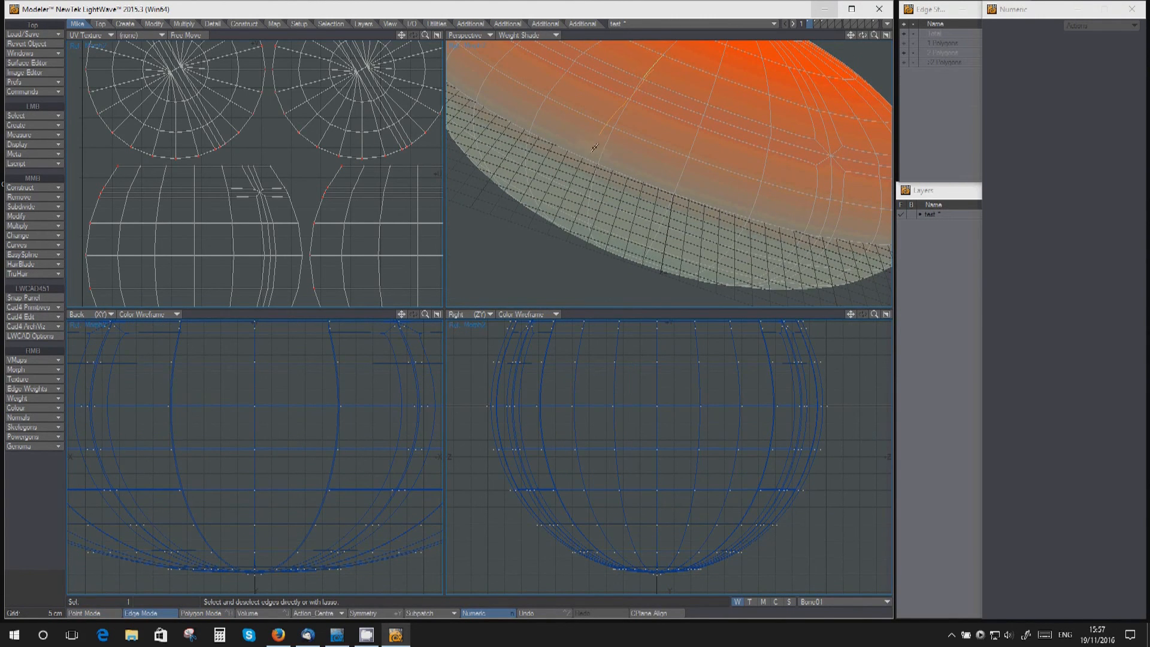
{"action": "left_click_drag", "start_coordinate": [595, 193], "coordinate": [650, 74]}
Start QWrinkle on the selected edges and switch the sphere's morph map to (base)
{"action": "key", "text": "q"}
{"action": "left_click", "coordinate": [503, 333]}
{"action": "left_click", "coordinate": [762, 601]}
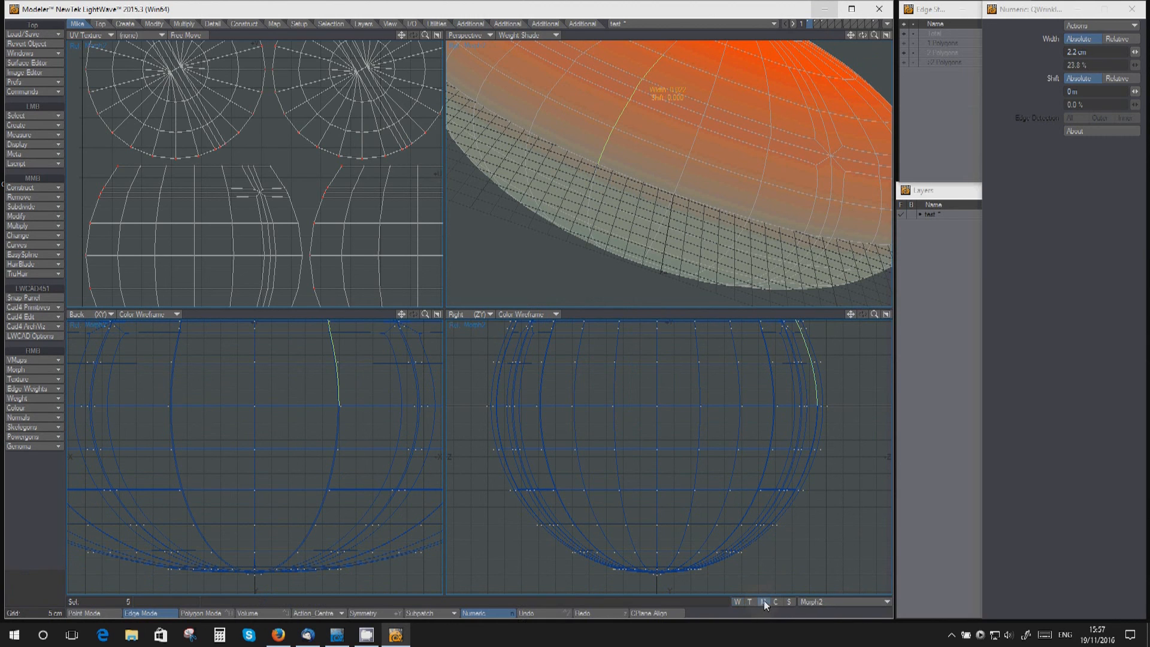
{"action": "left_click", "coordinate": [829, 602]}
{"action": "left_click", "coordinate": [833, 592]}
{"action": "left_click_drag", "start_coordinate": [685, 160], "coordinate": [690, 184], "text": "alt+shift"}
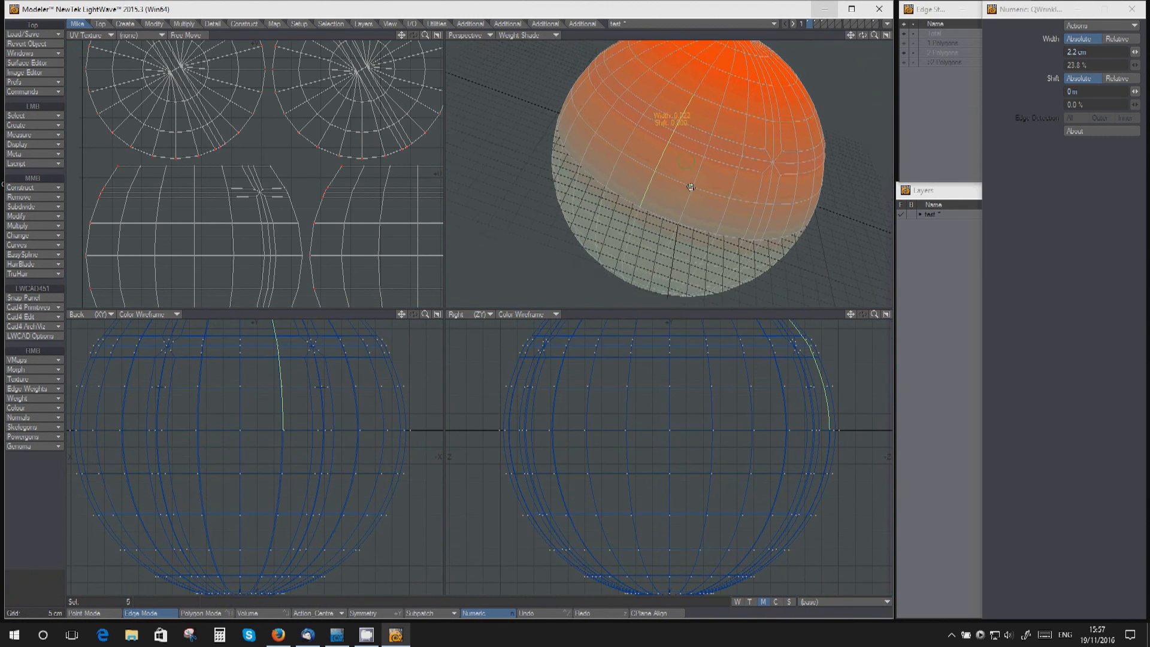
{"action": "scroll", "coordinate": [681, 133], "scroll_direction": "up", "scroll_amount": 2}
{"action": "left_click_drag", "start_coordinate": [681, 133], "coordinate": [680, 166], "text": "alt+shift"}
{"action": "scroll", "coordinate": [680, 166], "scroll_direction": "down", "scroll_amount": 2}
Apply QWrinkle to the vertical run of edges with a 2.2 cm absolute width and 0 m shift
{"action": "key", "text": "space"}
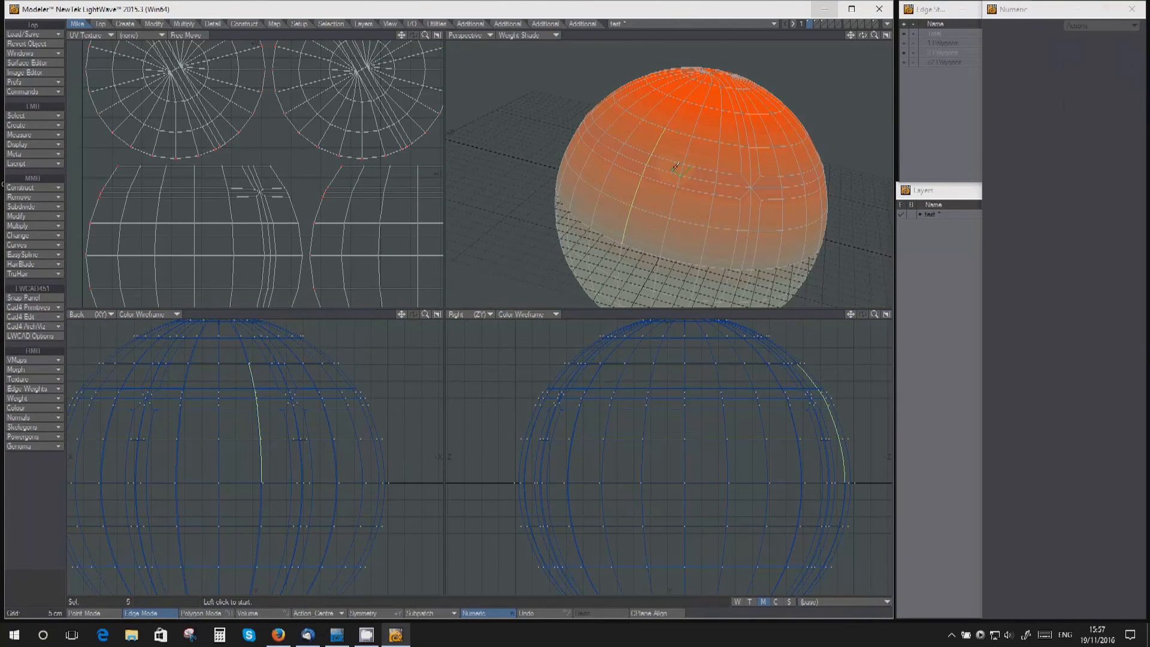
{"action": "left_click", "coordinate": [674, 168]}
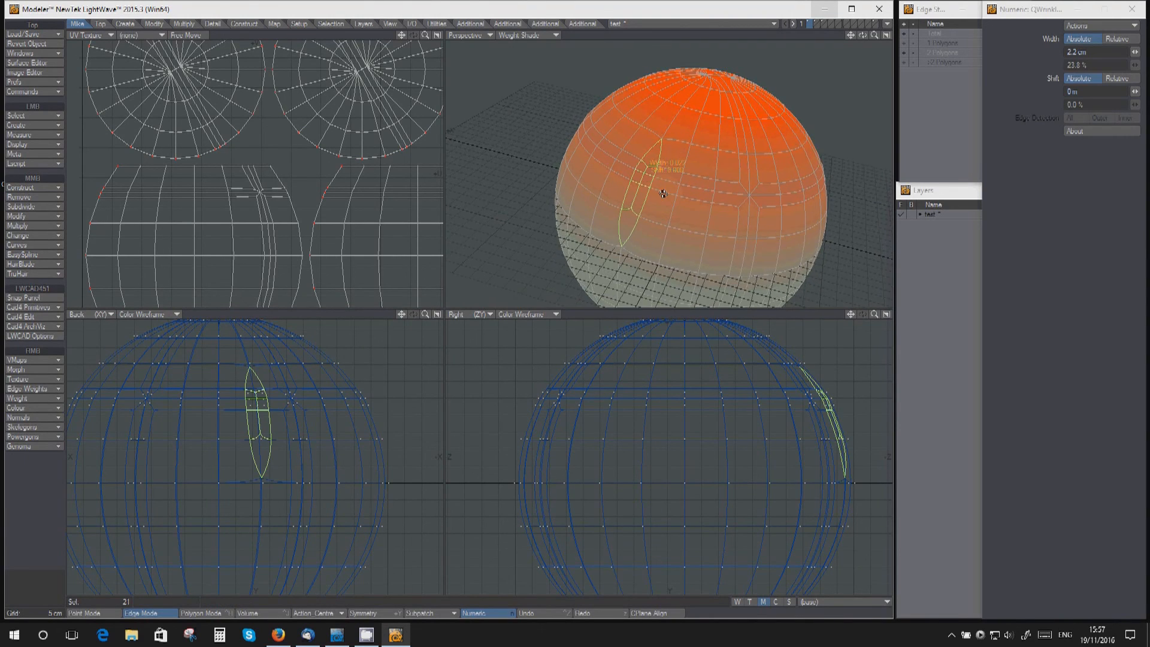
{"action": "scroll", "coordinate": [622, 158], "scroll_direction": "up", "scroll_amount": 2}
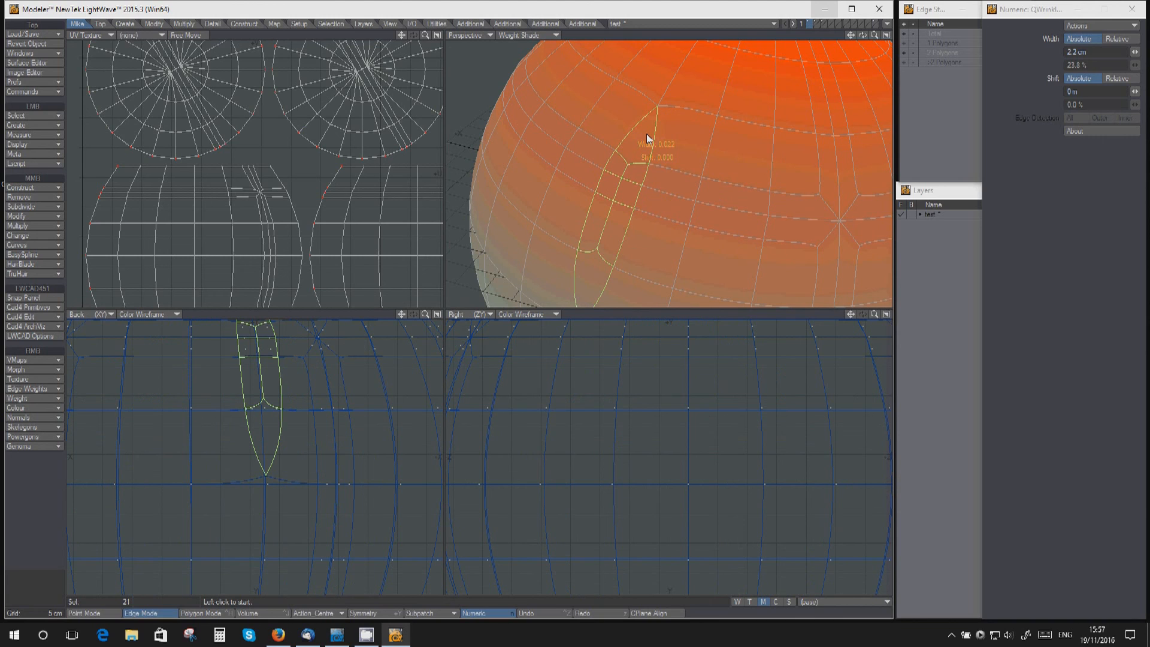
Select the two polygons meeting at the wrinkle's upper end, spin their shared edge to a cleaner flow, and clear the selection
{"action": "key", "text": "ctrl+h"}
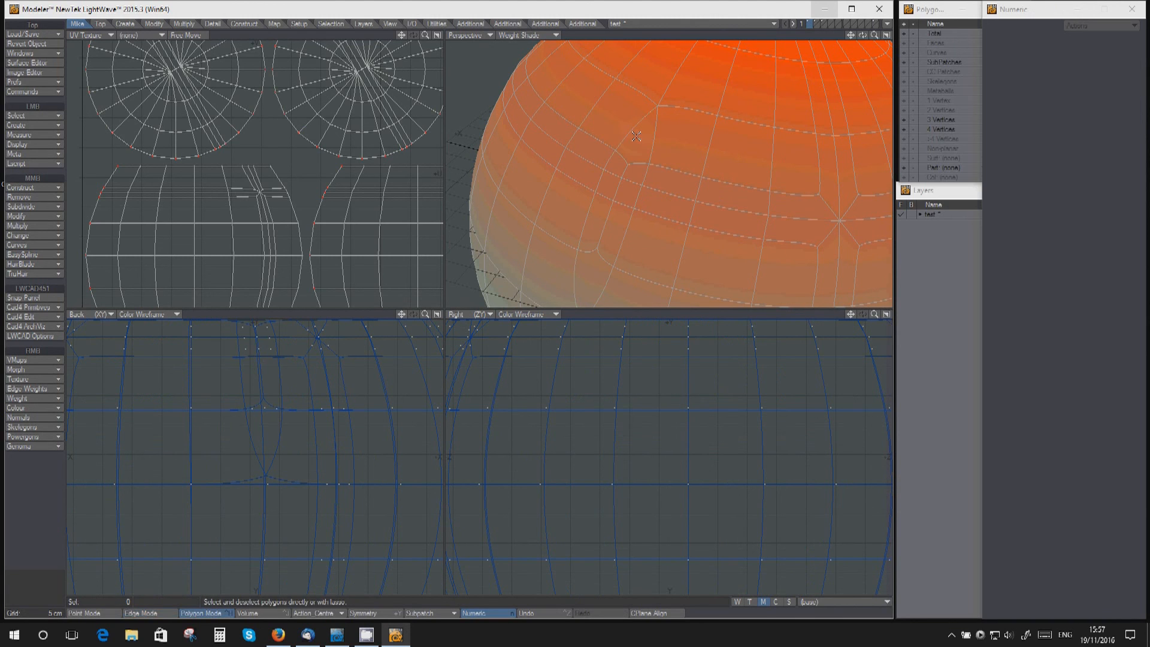
{"action": "left_click", "coordinate": [624, 113]}
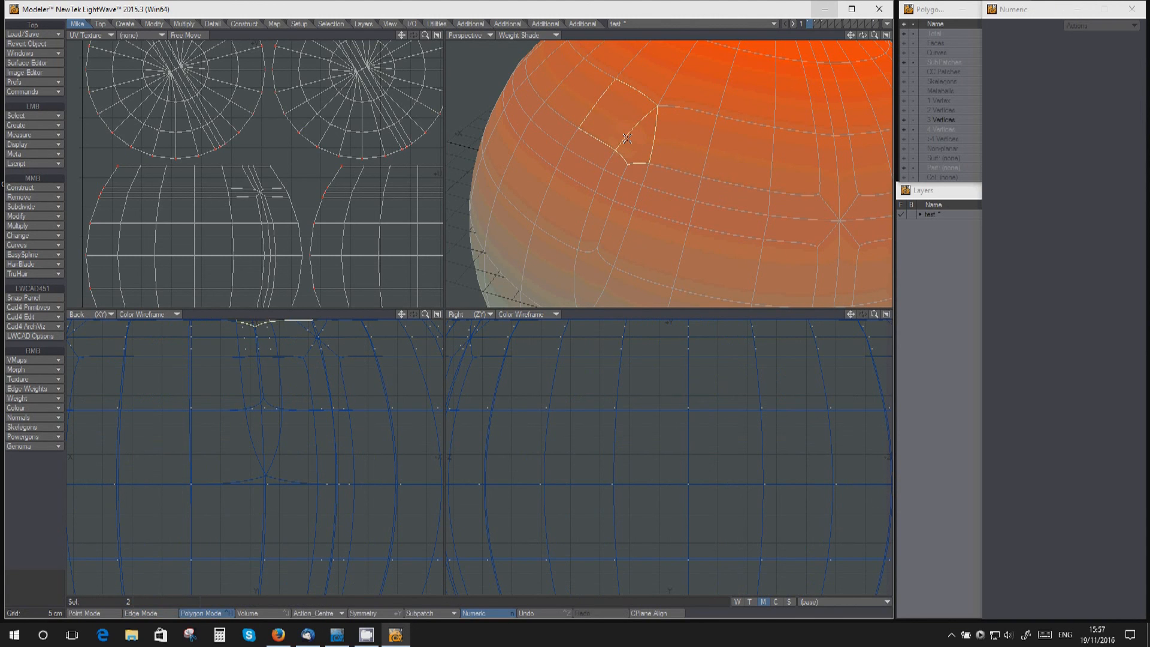
{"action": "key", "text": "ctrl+k"}
{"action": "key", "text": "ctrl+k"}
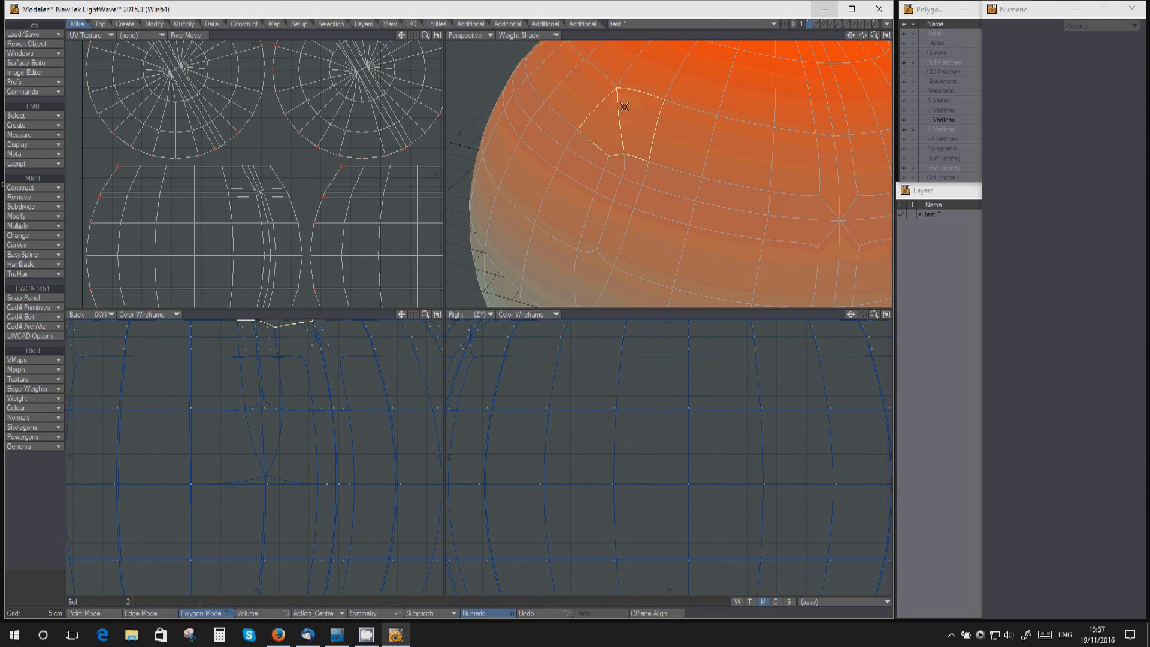
{"action": "key", "text": "ctrl+k"}
{"action": "key", "text": "ctrl+k"}
{"action": "key", "text": "ctrl+k"}
{"action": "left_click_drag", "start_coordinate": [638, 160], "coordinate": [622, 138], "text": "alt"}
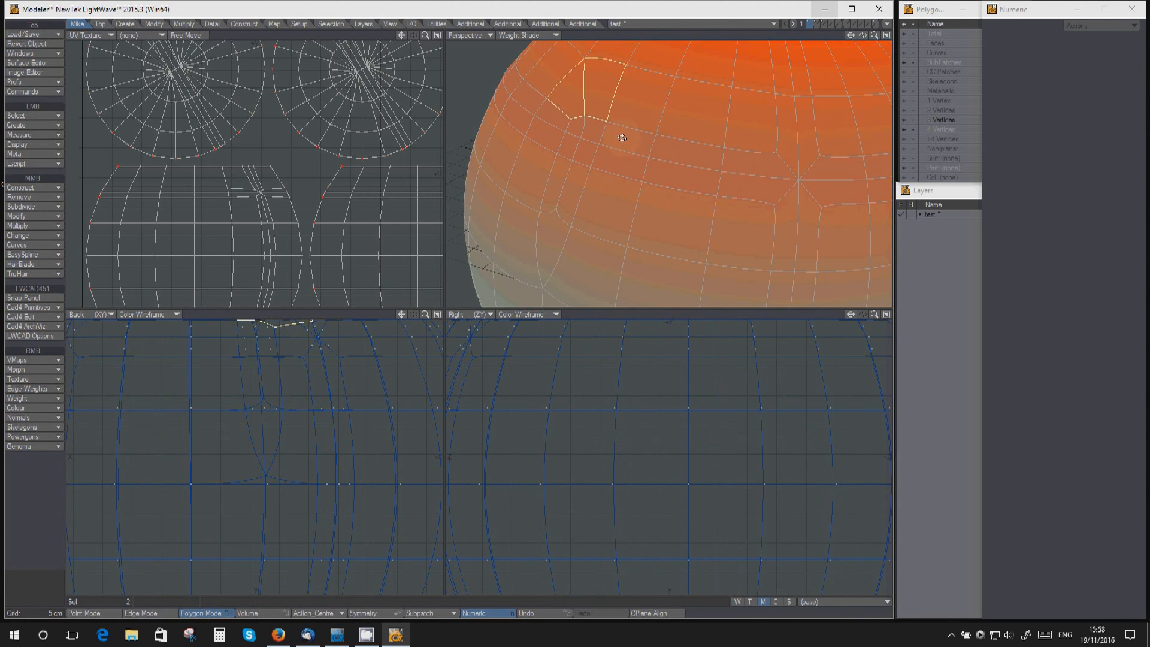
{"action": "key", "text": "slash"}
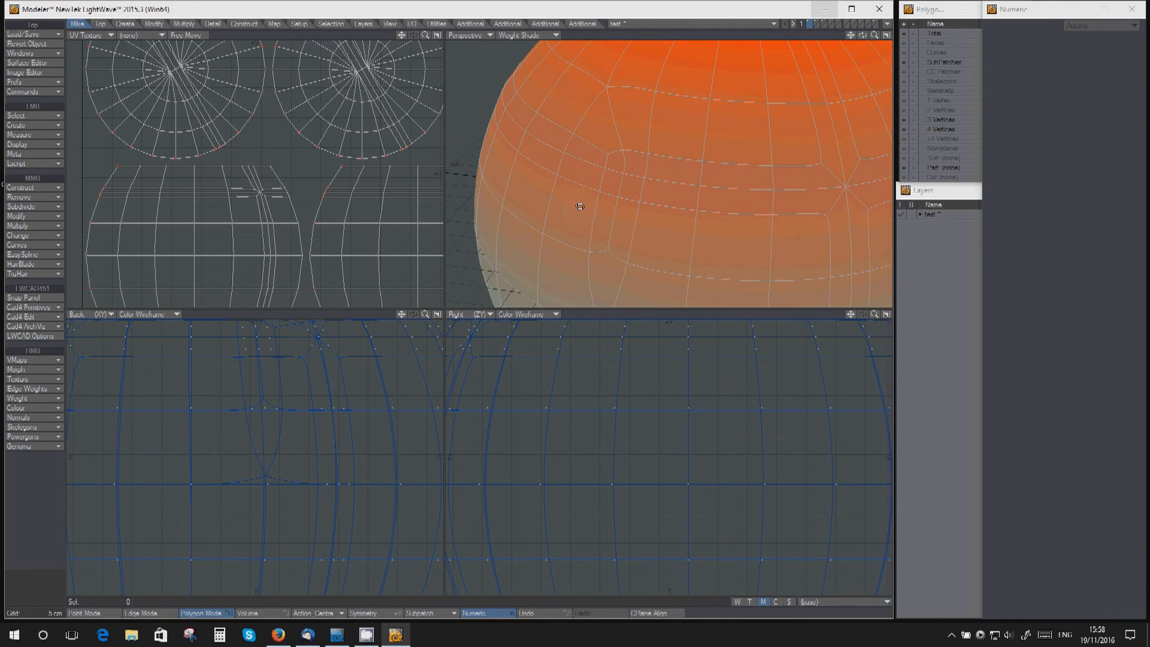
Show the whole sphere in edge mode with Texture shading to check the surface around the new wrinkle
{"action": "key", "text": "a"}
{"action": "left_click_drag", "start_coordinate": [581, 186], "coordinate": [641, 214], "text": "alt"}
{"action": "left_click_drag", "start_coordinate": [645, 168], "coordinate": [649, 203], "text": "alt"}
{"action": "key", "text": "space"}
{"action": "key", "text": "space"}
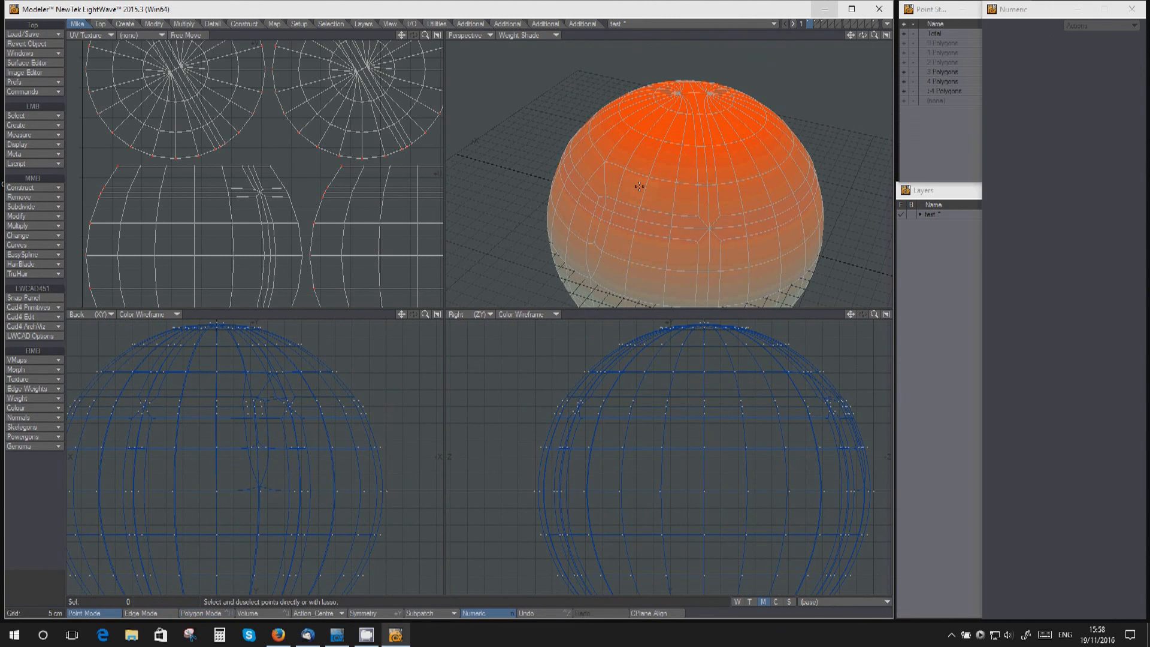
{"action": "key", "text": "KP_4"}
{"action": "key", "text": "KP_5"}
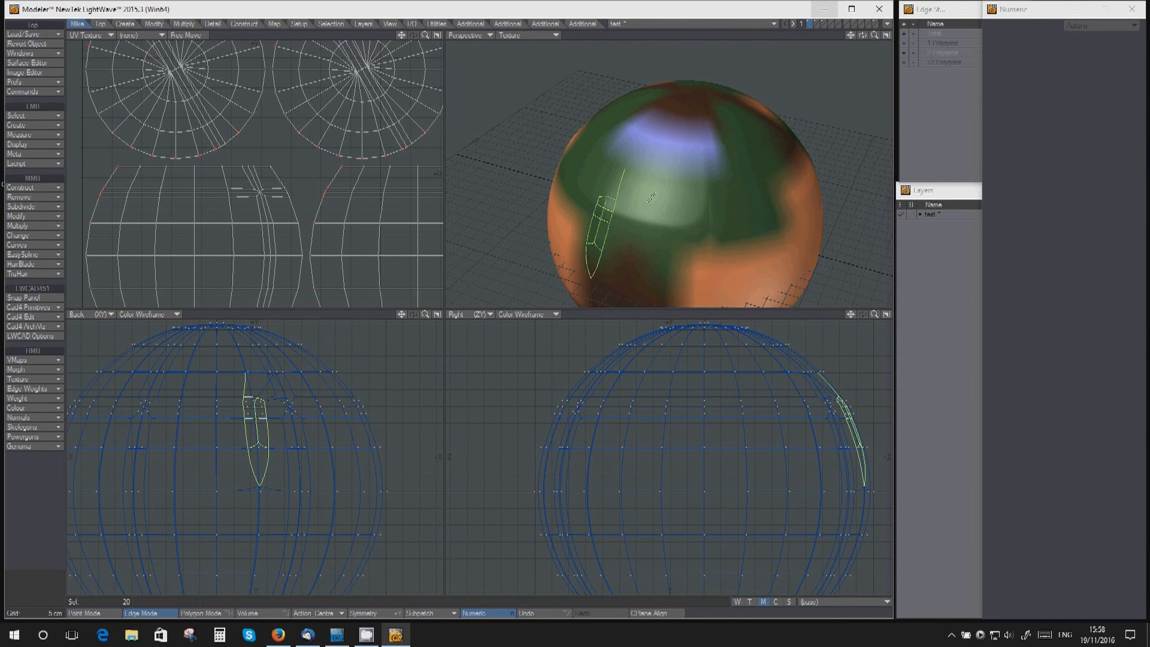